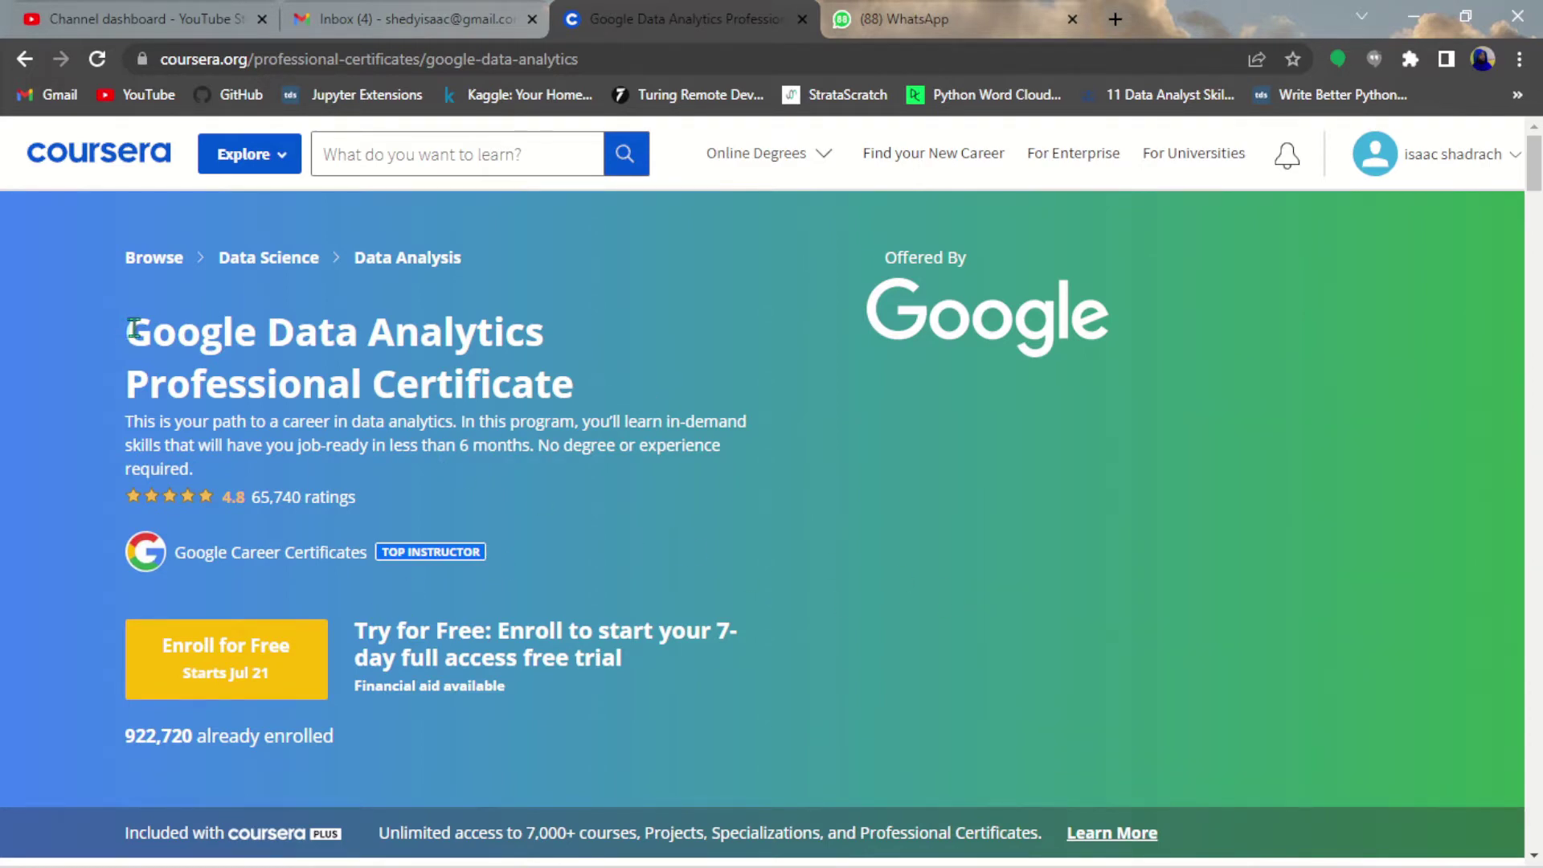
Step: Highlight the Google Data Analytics certificate title, then clear the highlight
drag(133, 328, 761, 374)
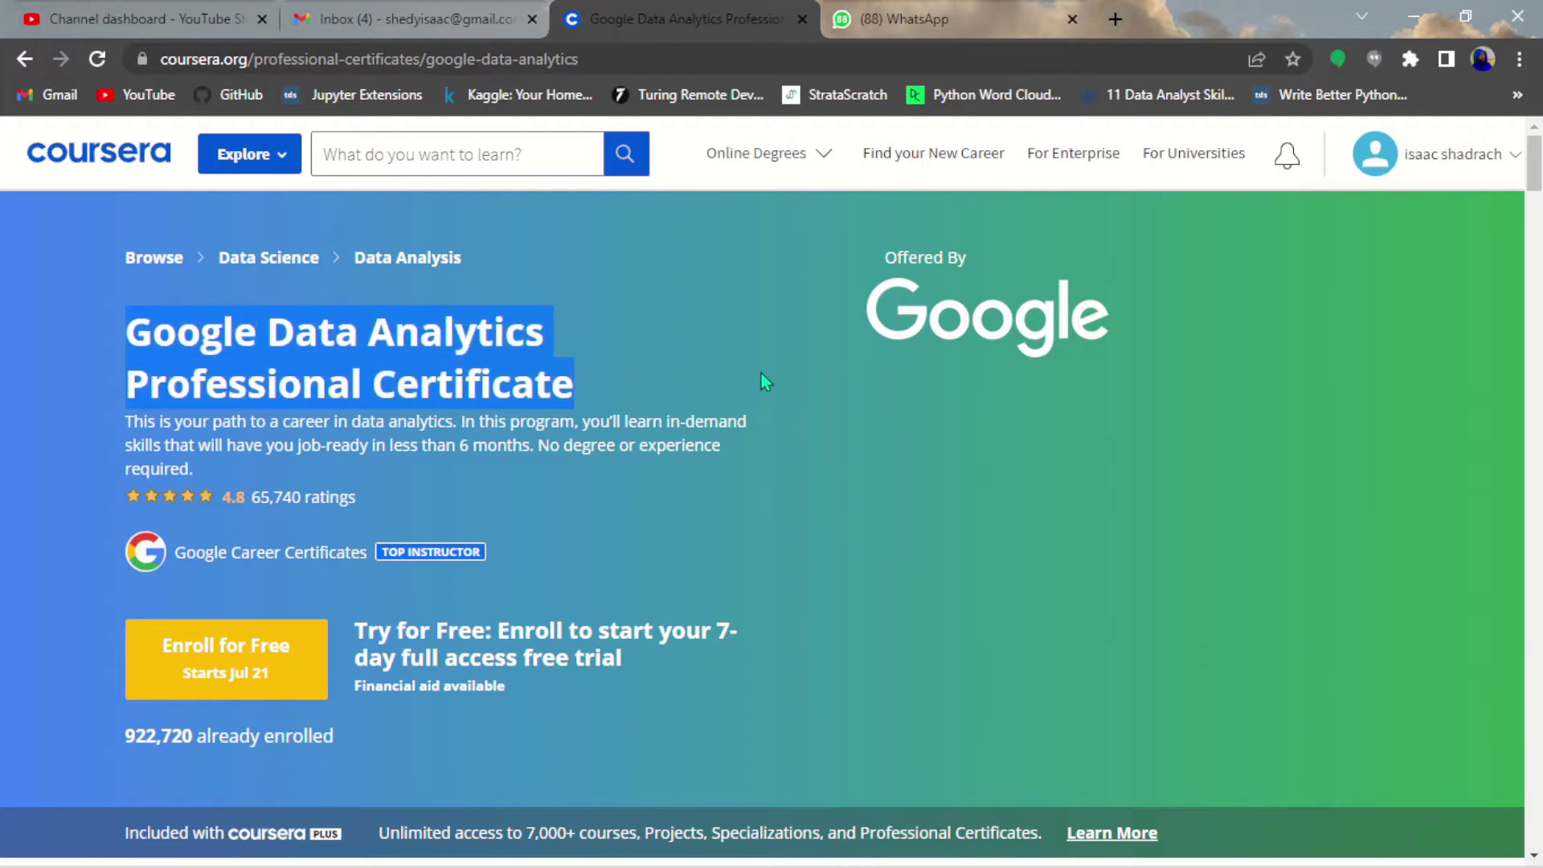
click(755, 376)
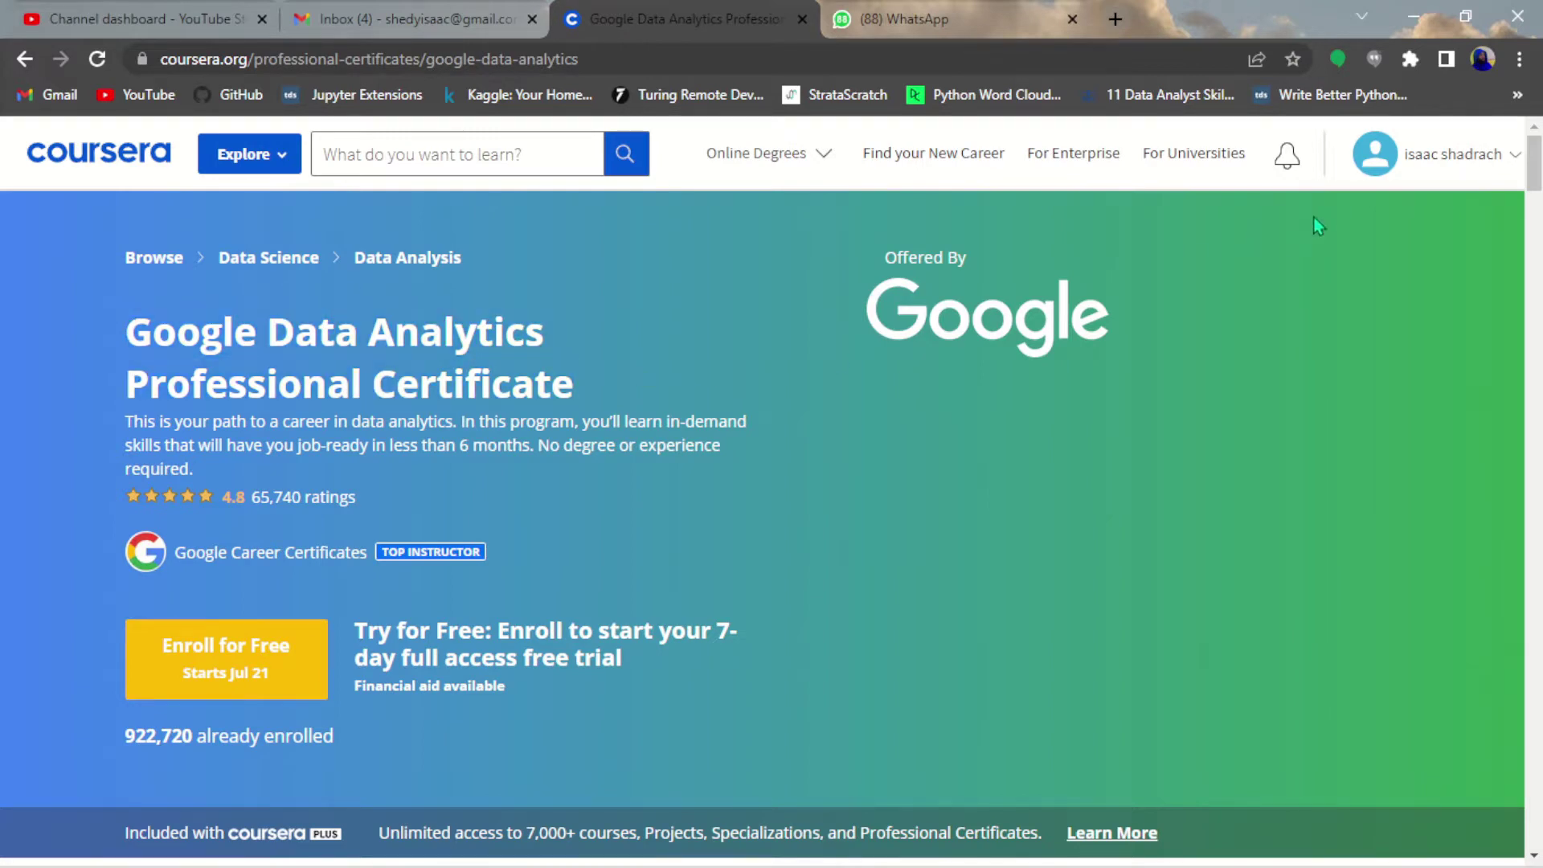
click(213, 160)
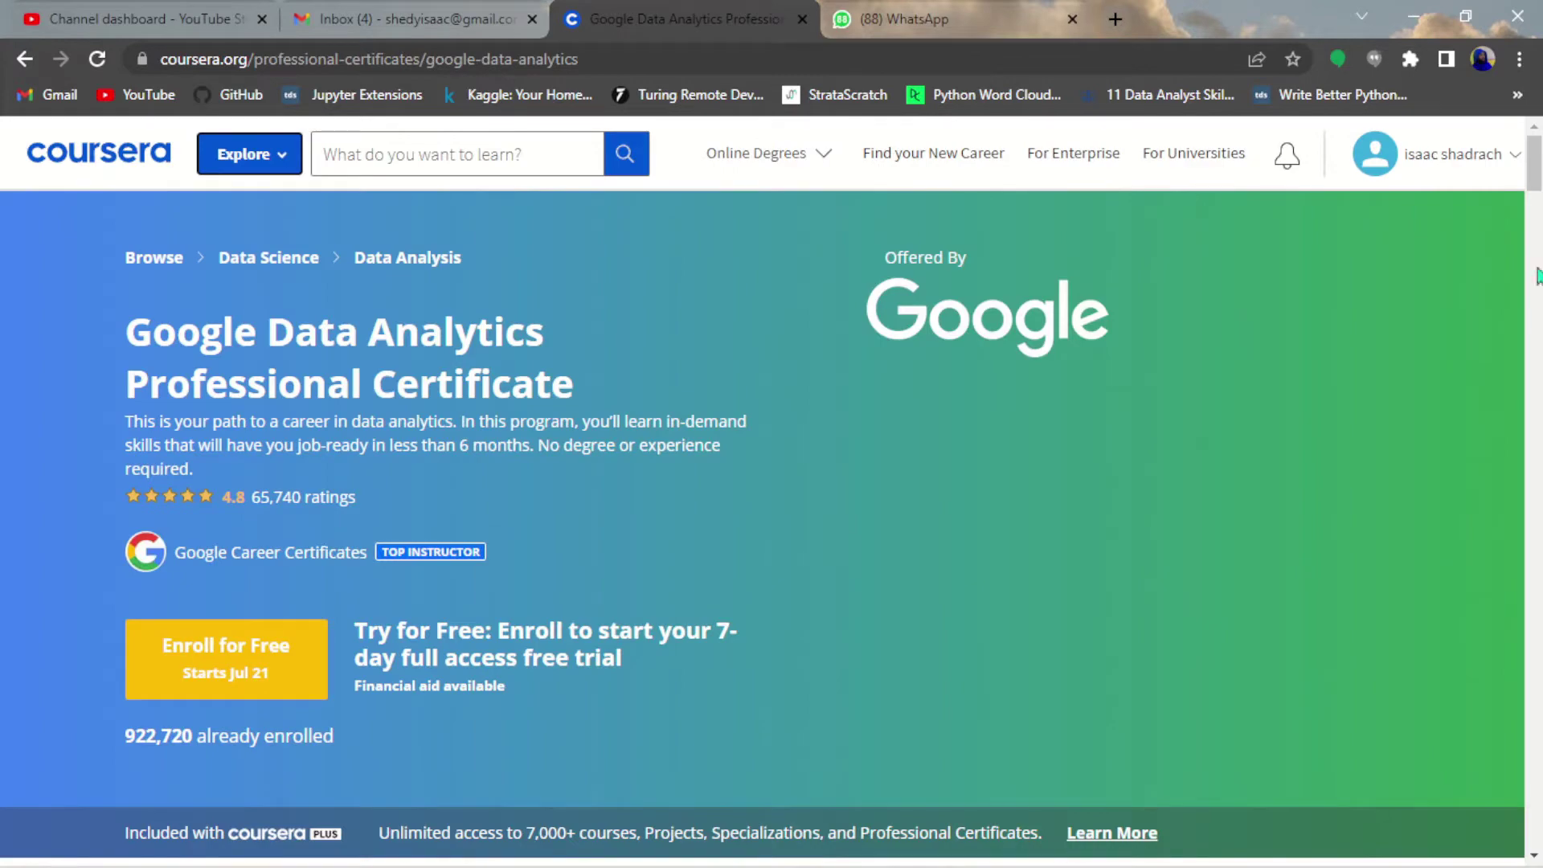
mouse_move(1533, 165)
mouse_down()
mouse_move(1533, 253)
mouse_move(1533, 163)
mouse_up()
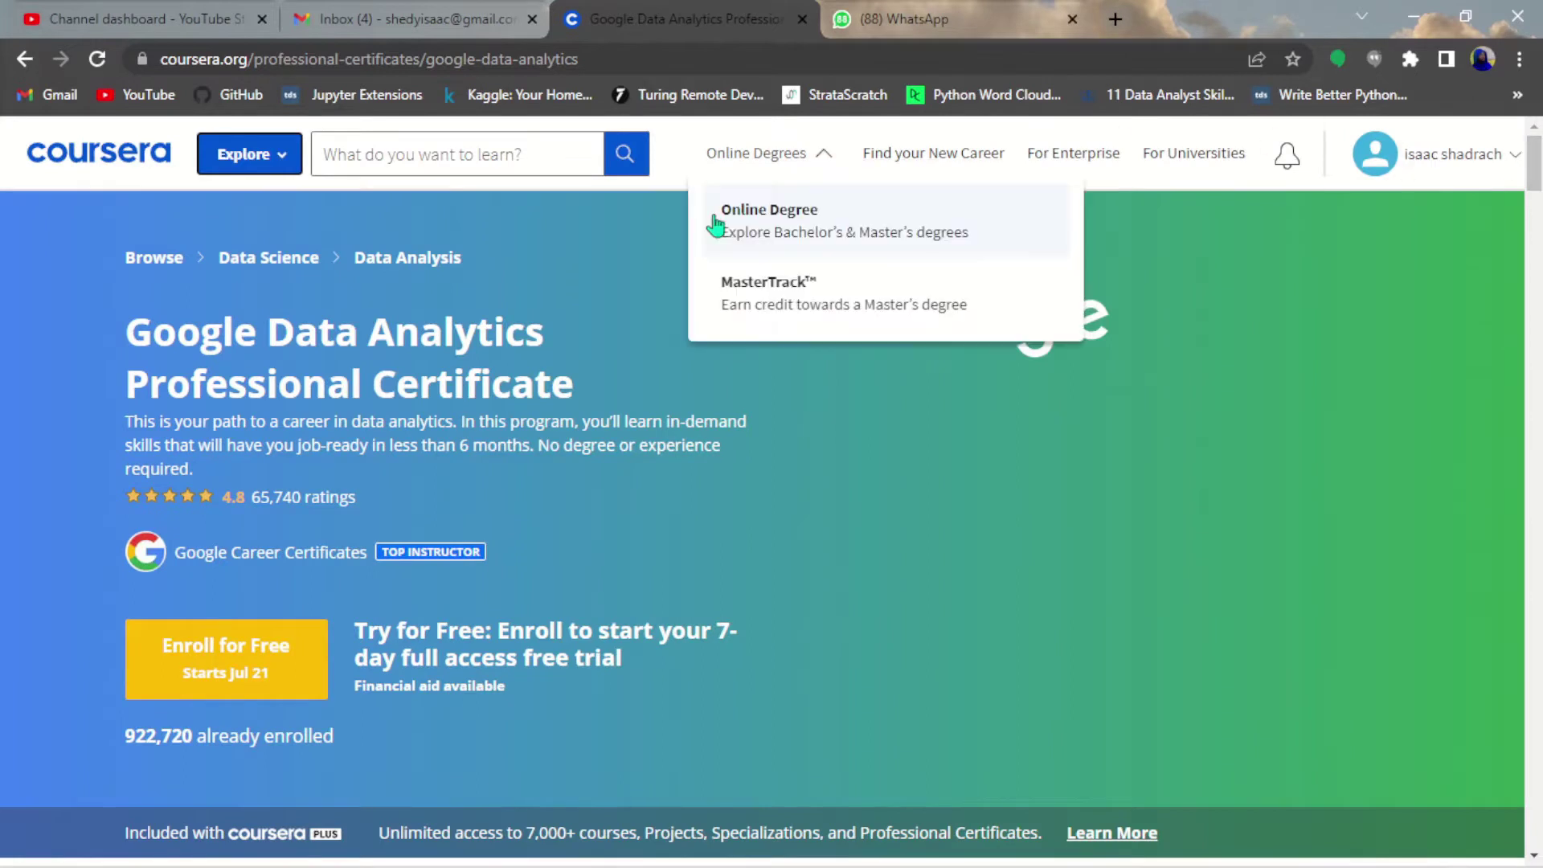
Step: Show the recent and popular search suggestions, dismiss them, and scroll the certificate page
click(452, 152)
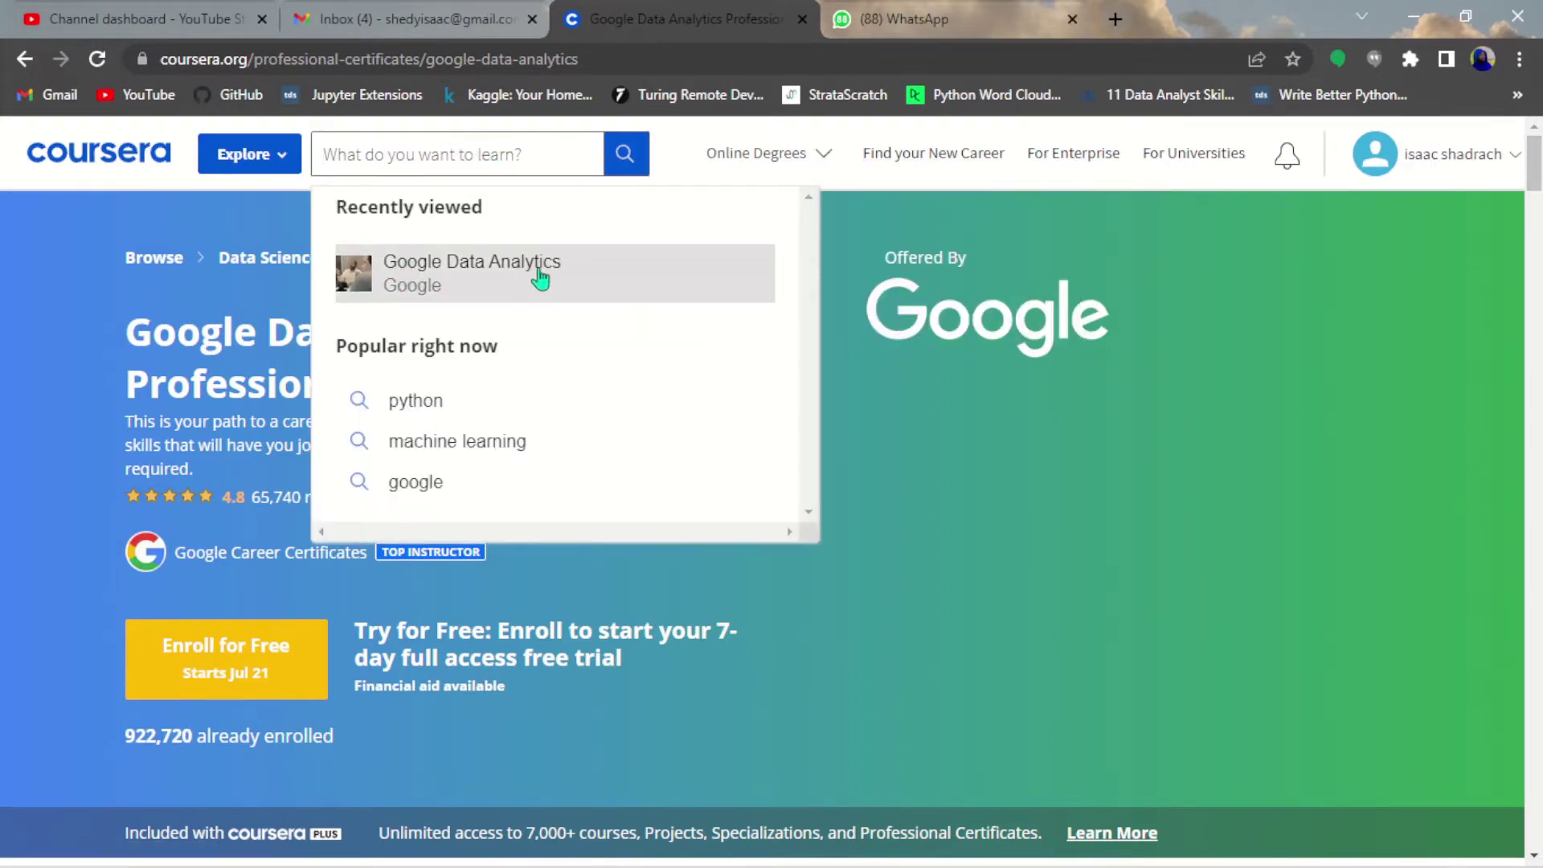
click(1109, 475)
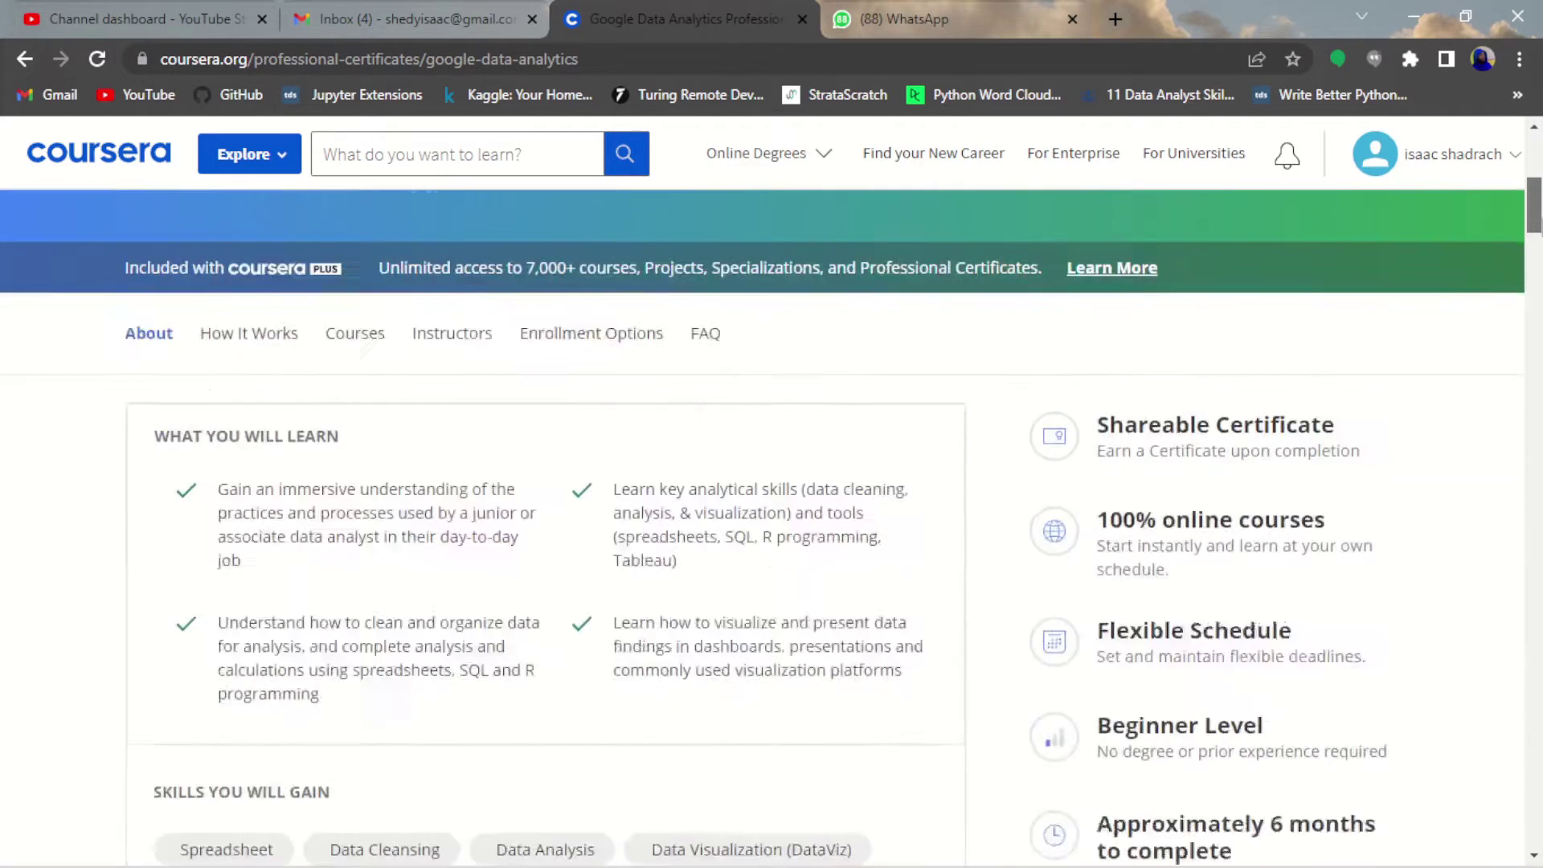
scroll(1354, 486, down, 3)
scroll(772, 498, up, 3)
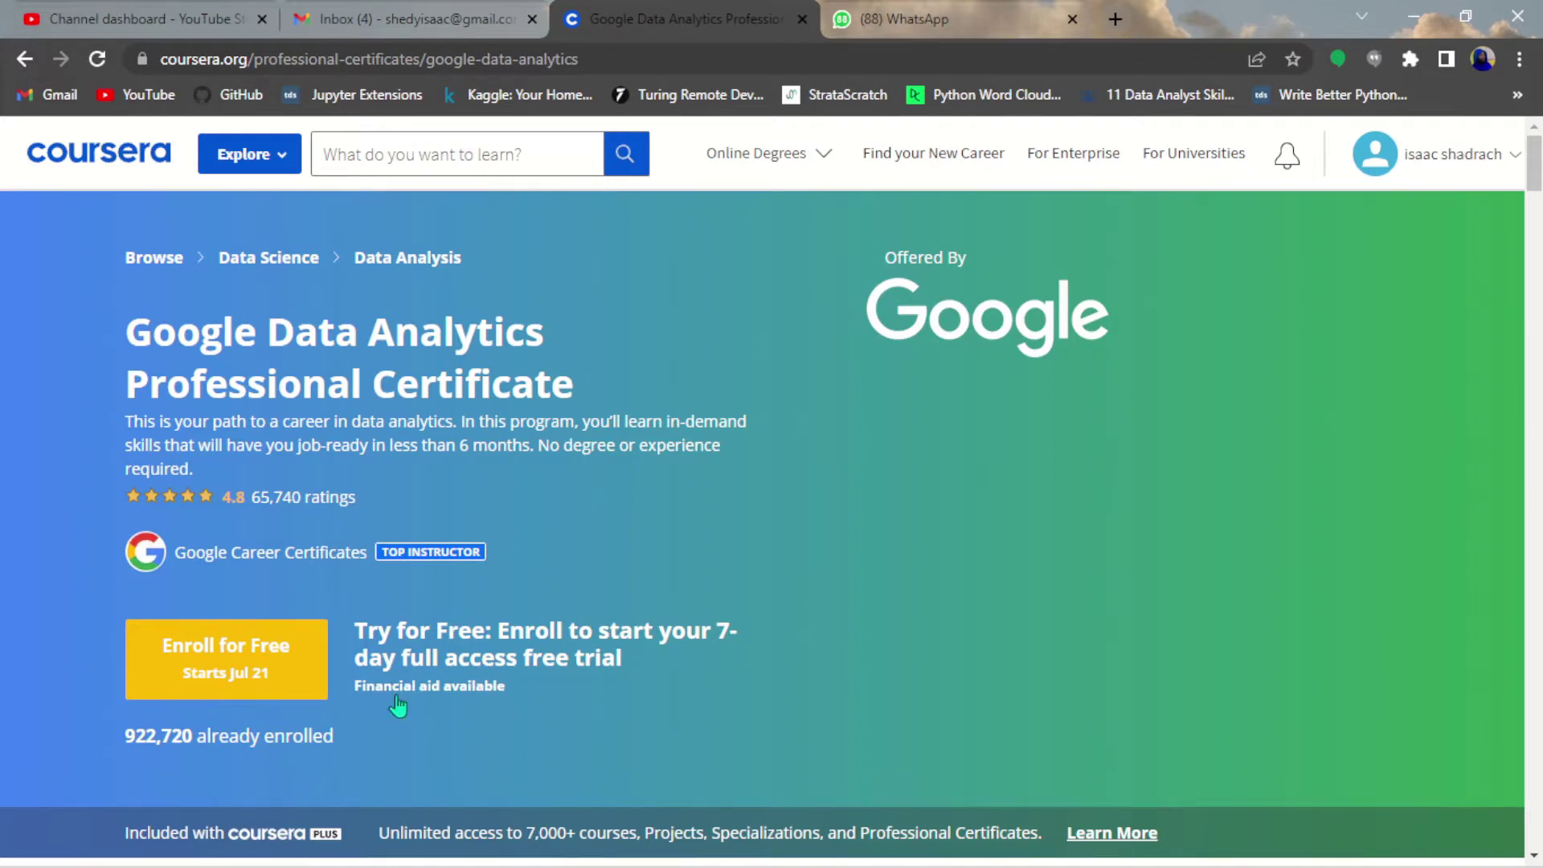
Step: Open the financial aid dialog and continue to the application with Course 1 selected
click(452, 691)
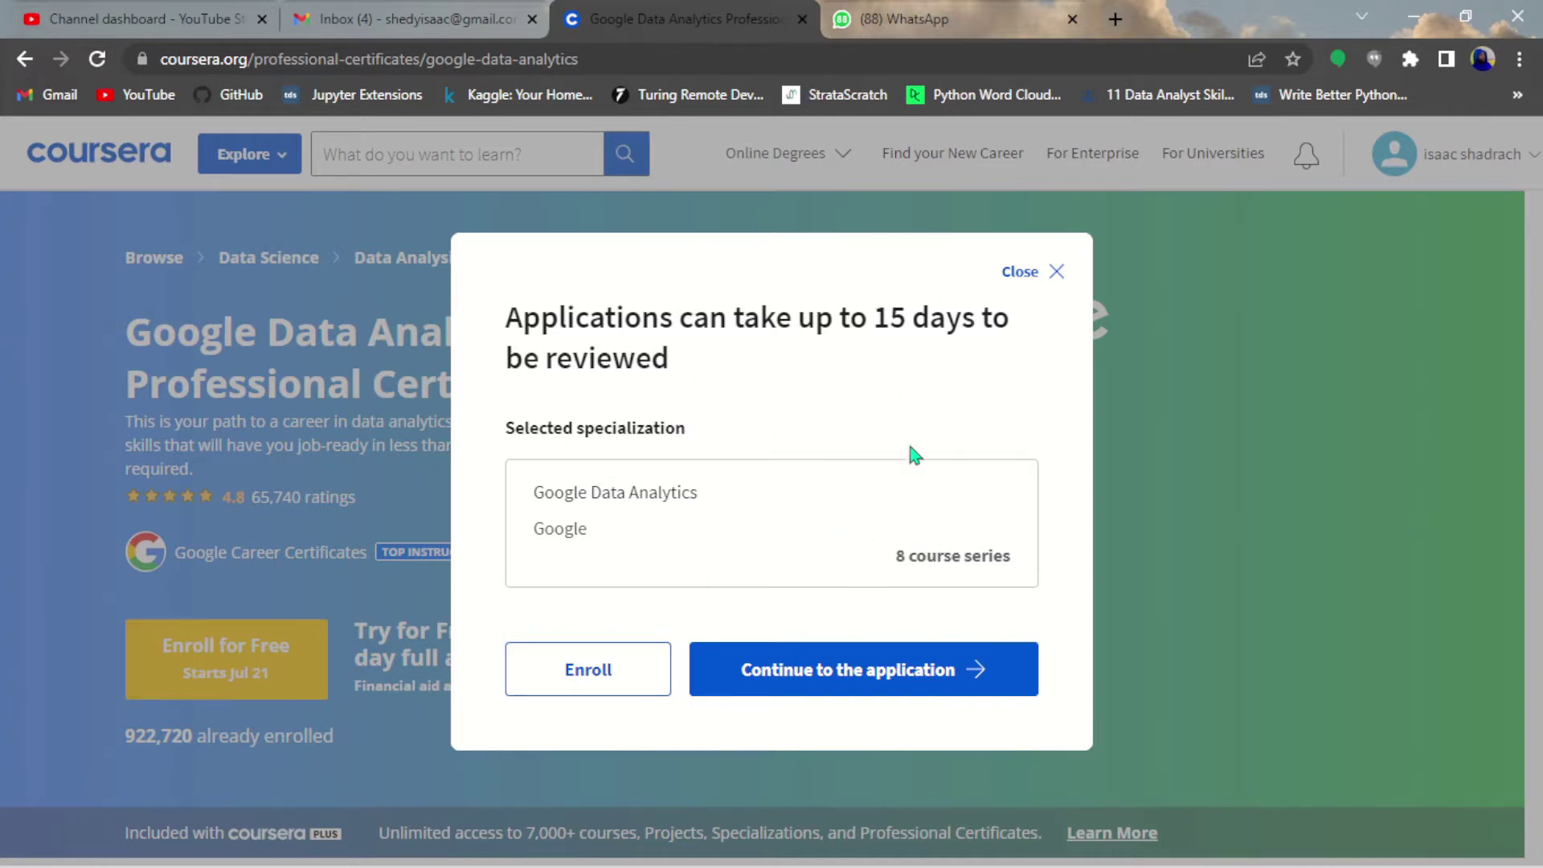
click(835, 685)
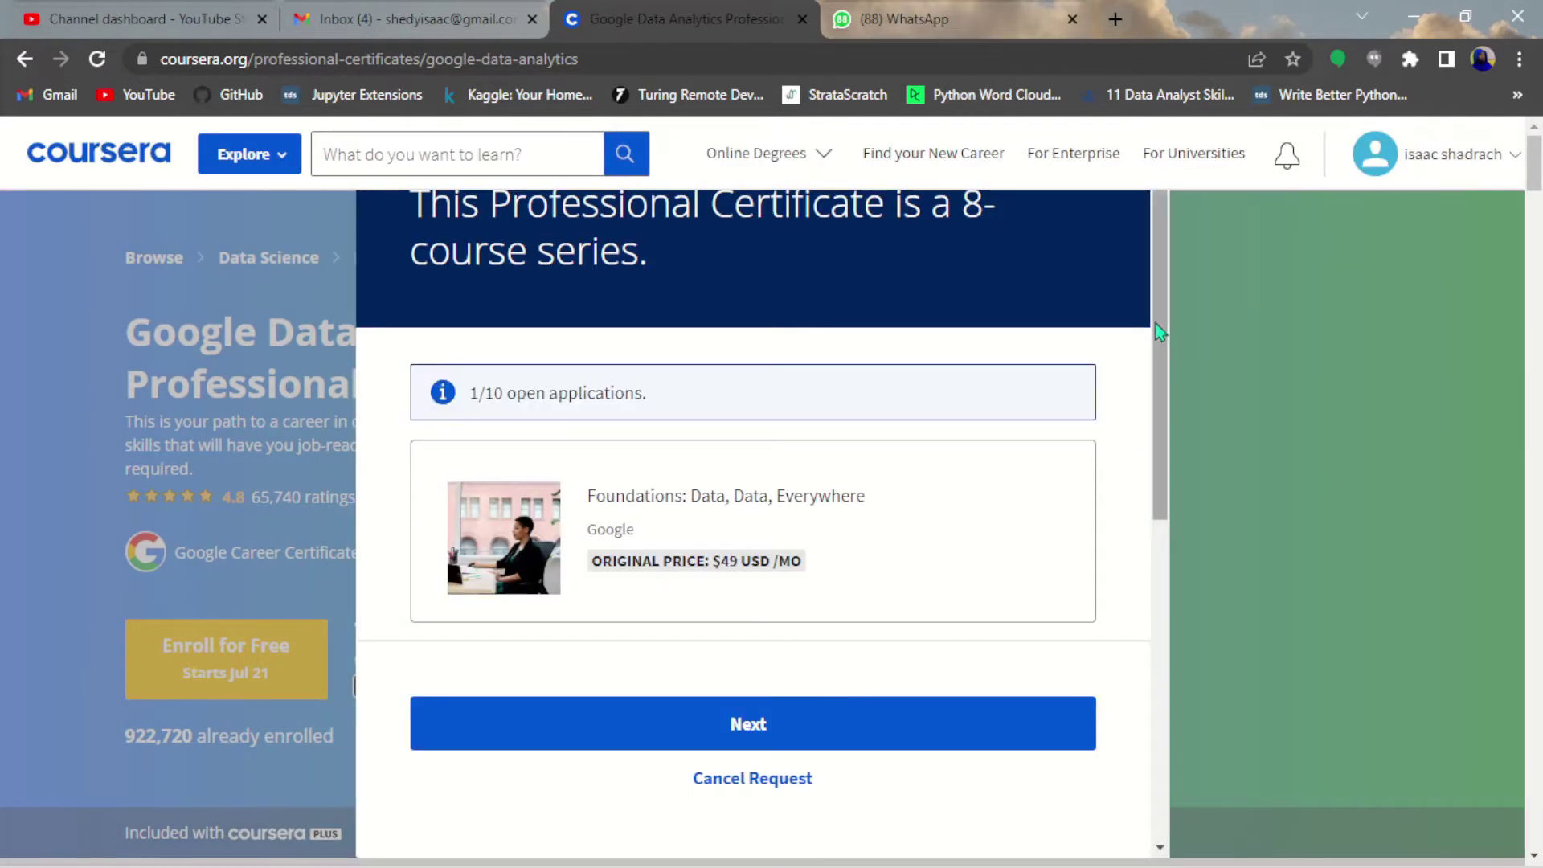
scroll(1155, 321, down, 3)
scroll(1123, 485, down, 5)
scroll(1122, 536, down, 1)
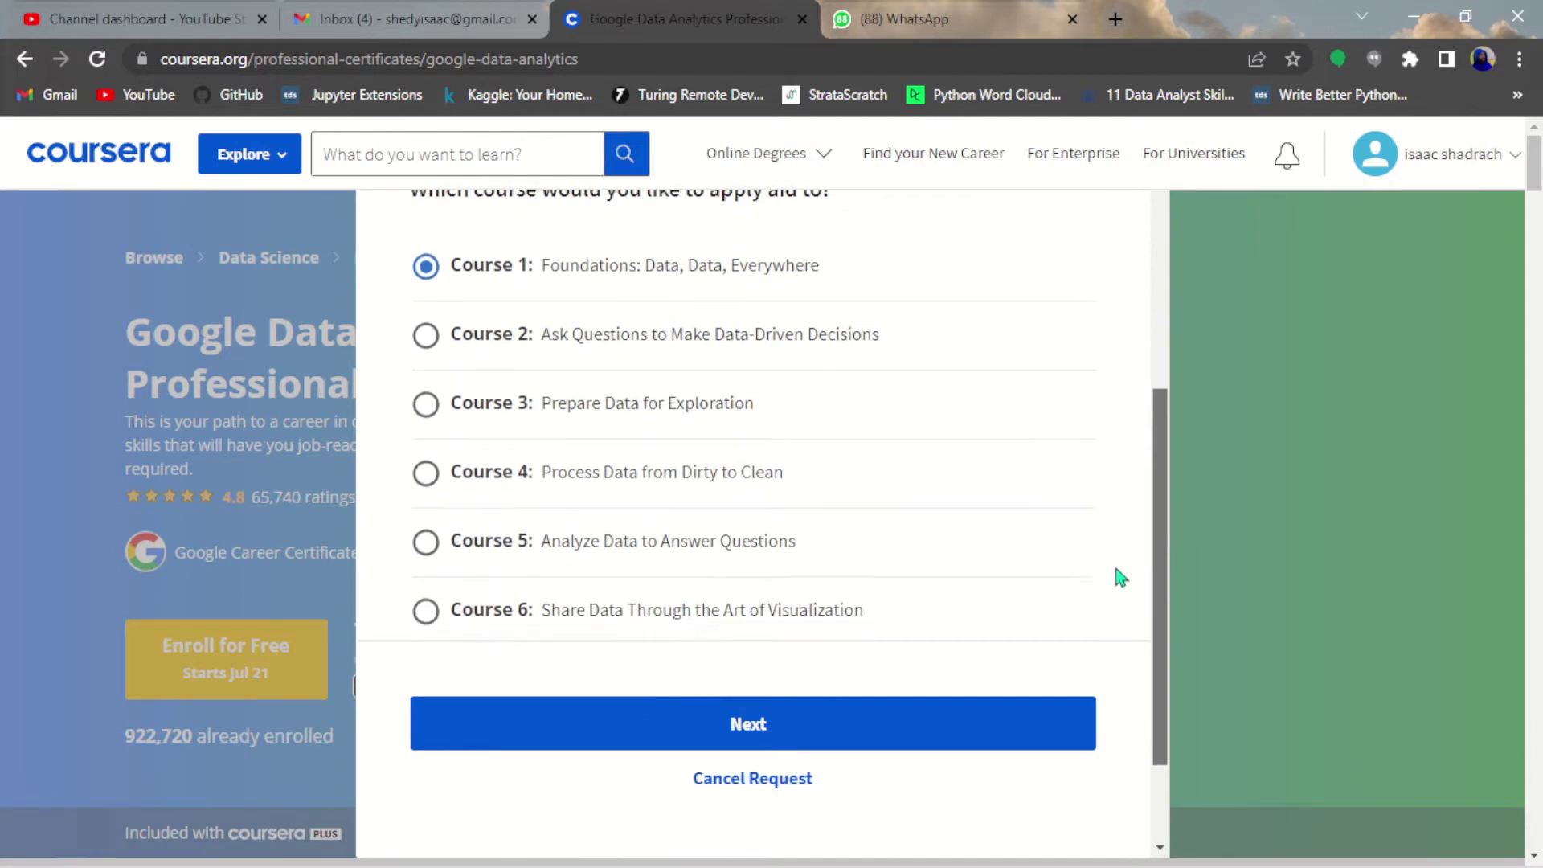
scroll(1121, 577, down, 2)
scroll(1128, 626, up, 5)
scroll(1141, 724, down, 5)
scroll(1142, 482, up, 5)
scroll(1145, 450, down, 2)
scroll(1148, 410, up, 4)
scroll(1146, 675, down, 8)
scroll(1145, 675, up, 5)
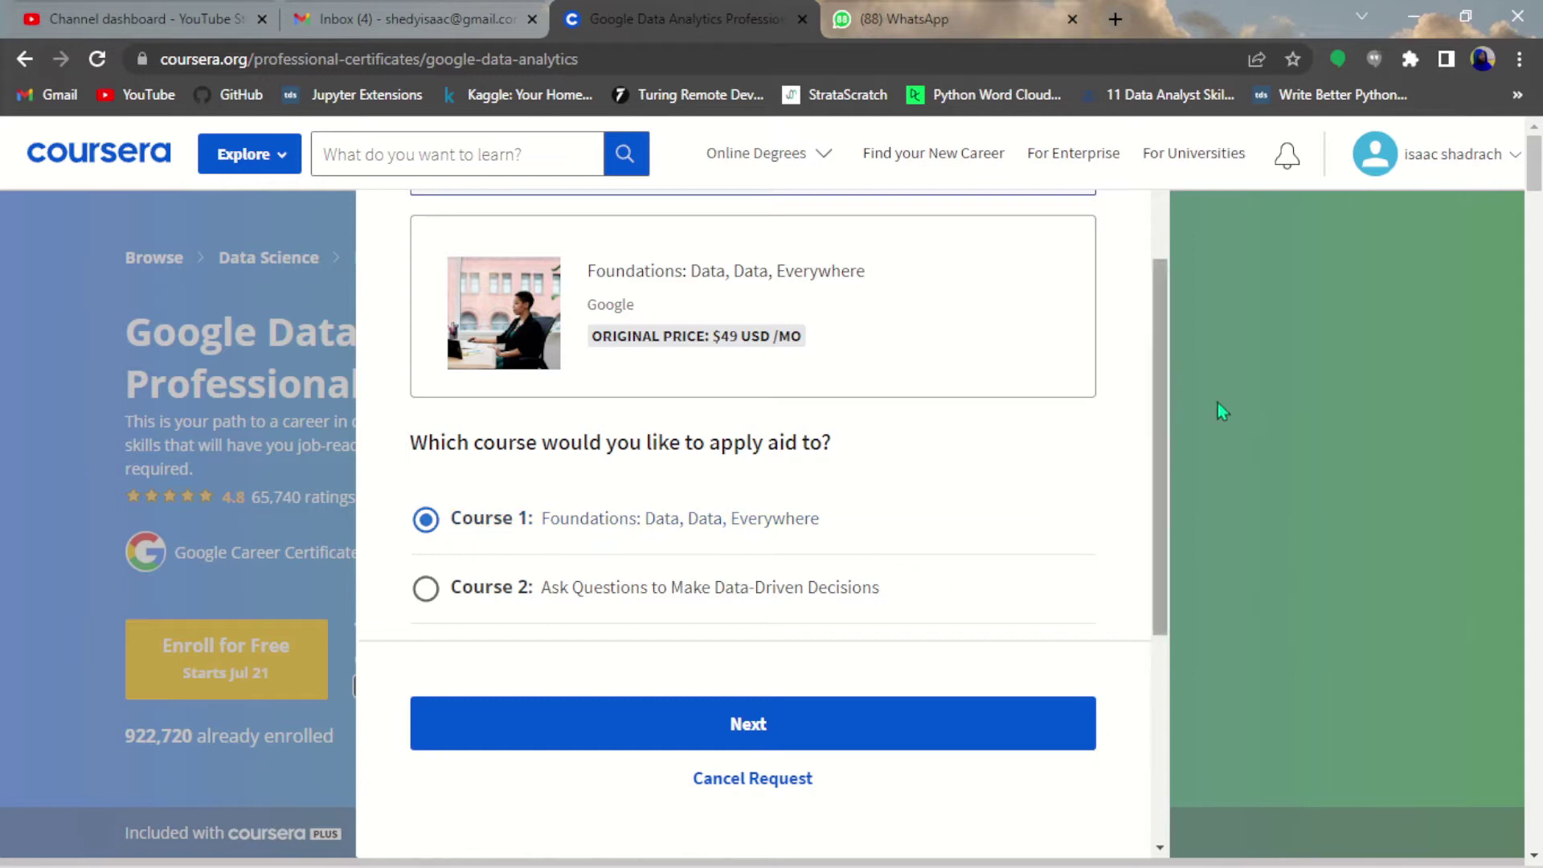
drag(1162, 354, 1165, 388)
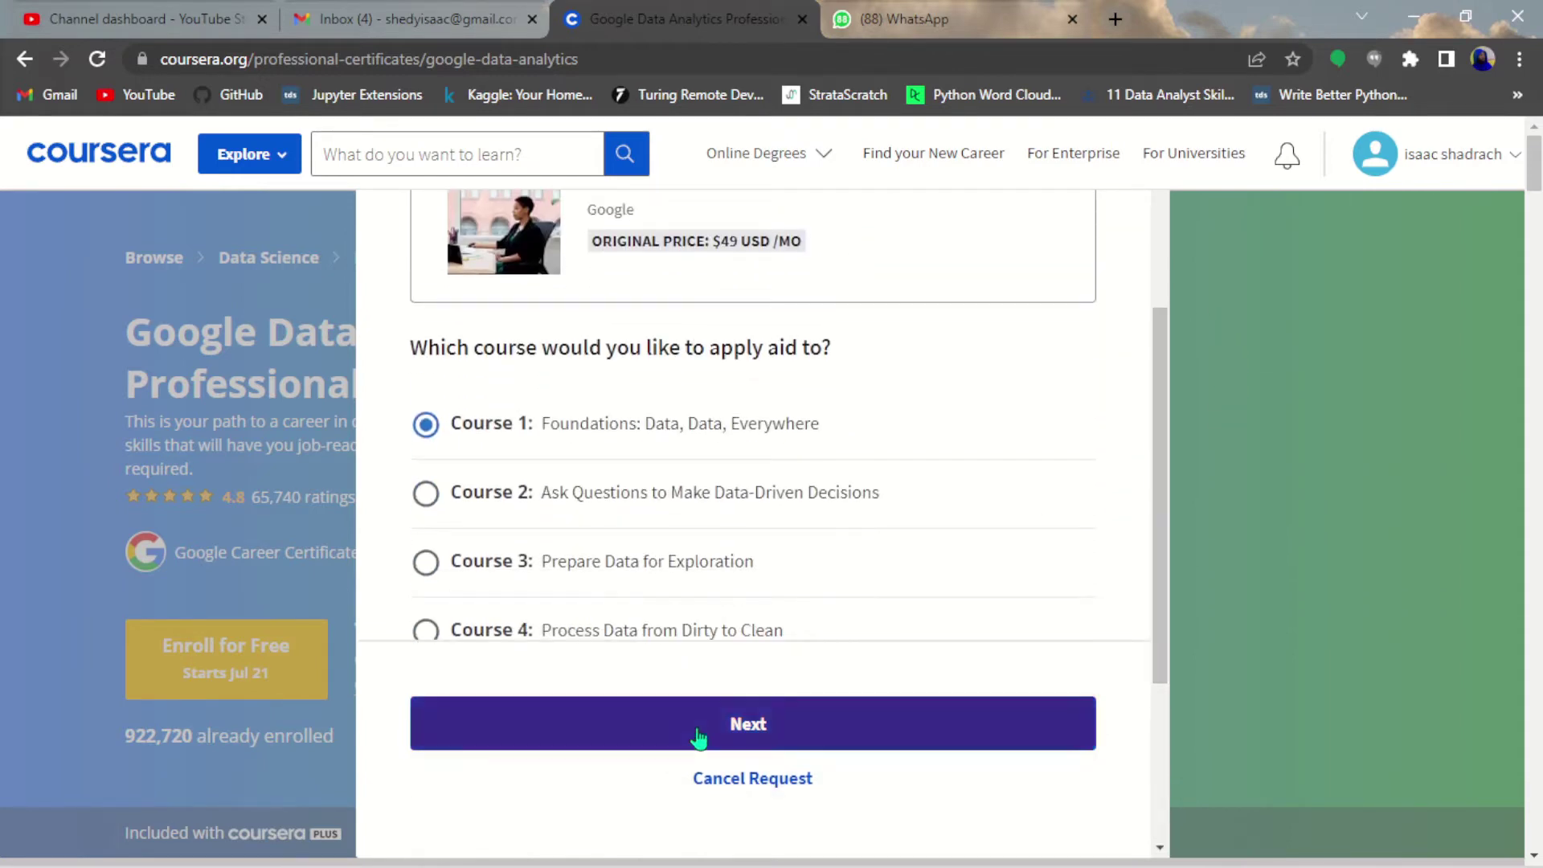
Step: Proceed with Course 1 and set highest education to College degree
click(698, 730)
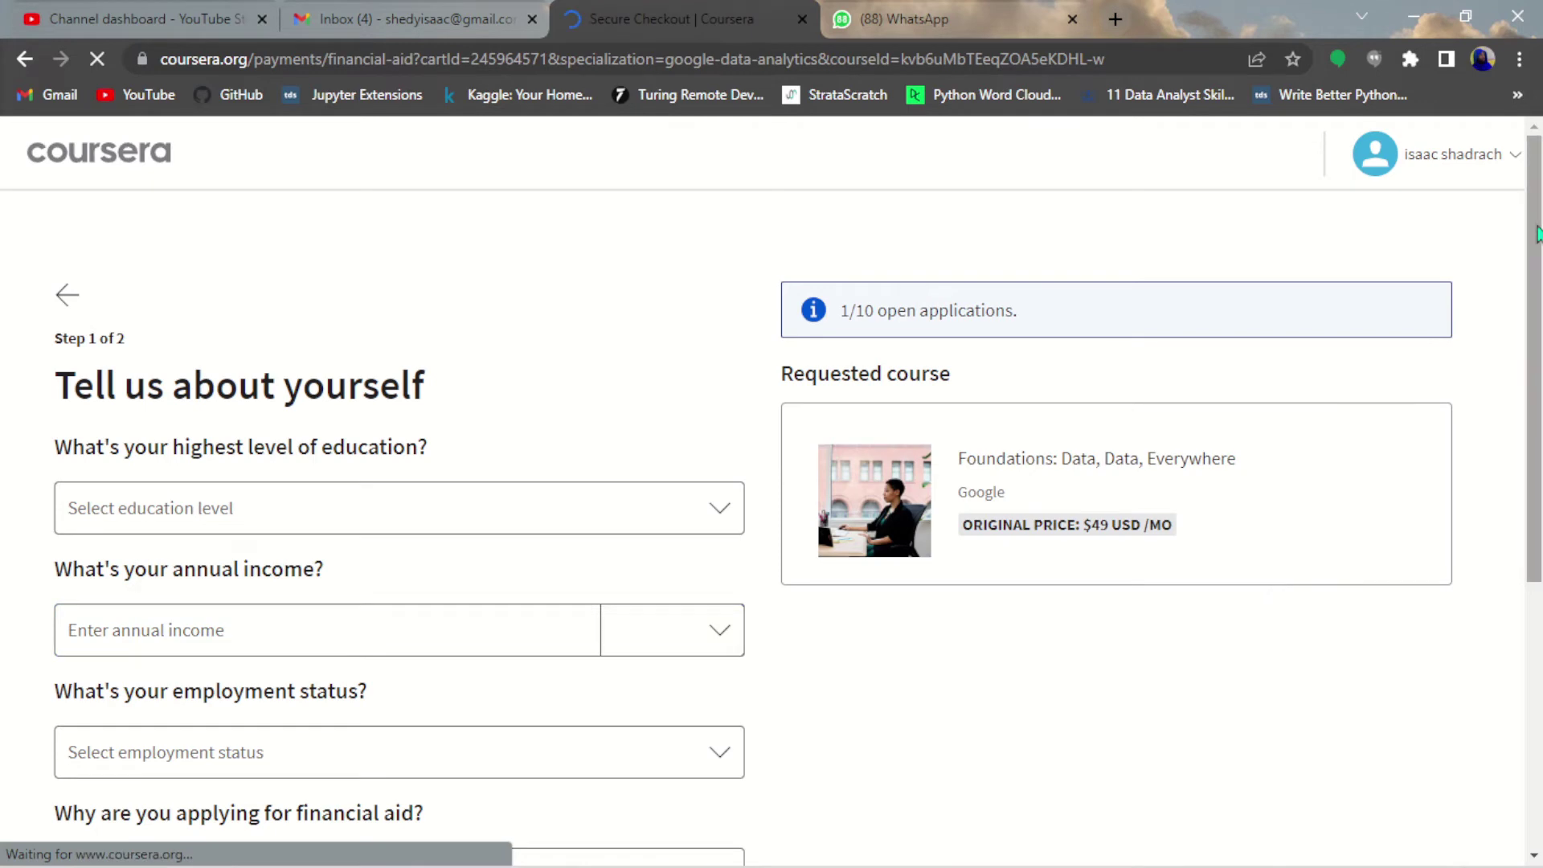
drag(1533, 444, 1533, 709)
scroll(538, 310, up, 2)
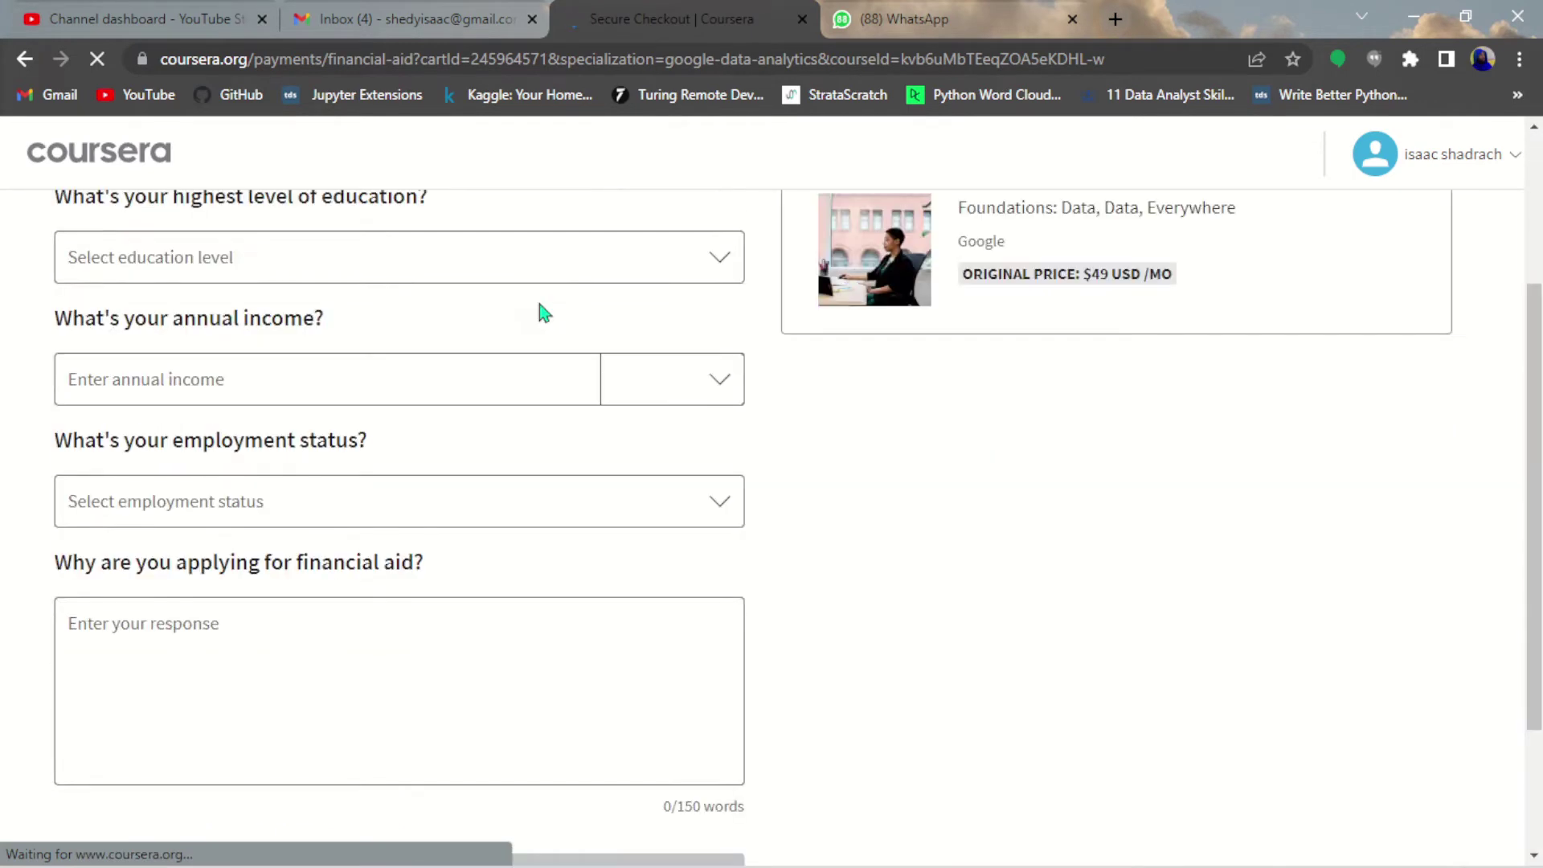
scroll(1539, 417, up, 1)
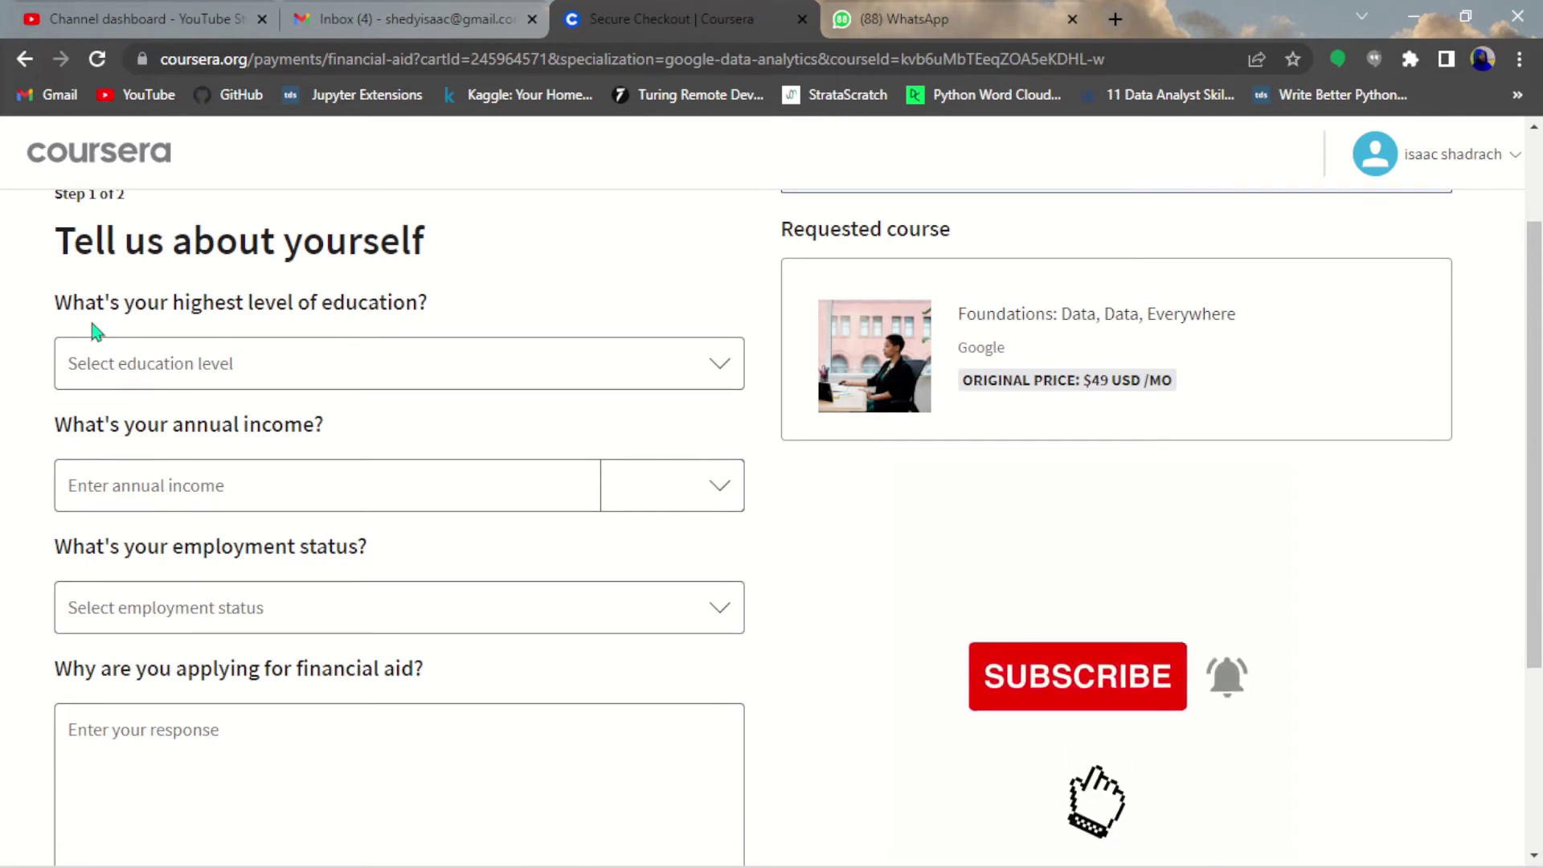
click(336, 357)
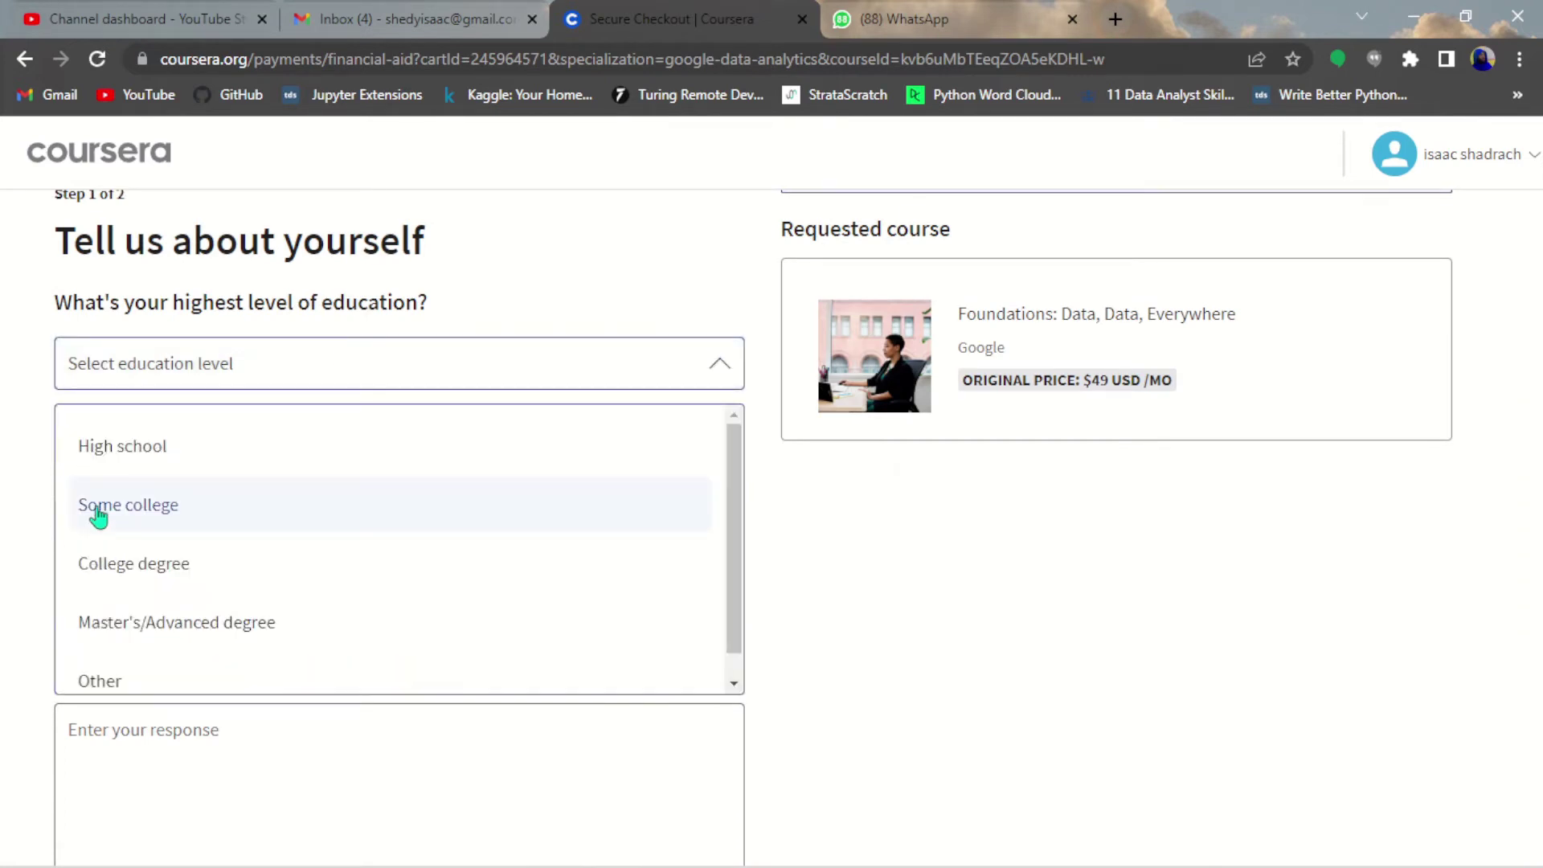
click(142, 574)
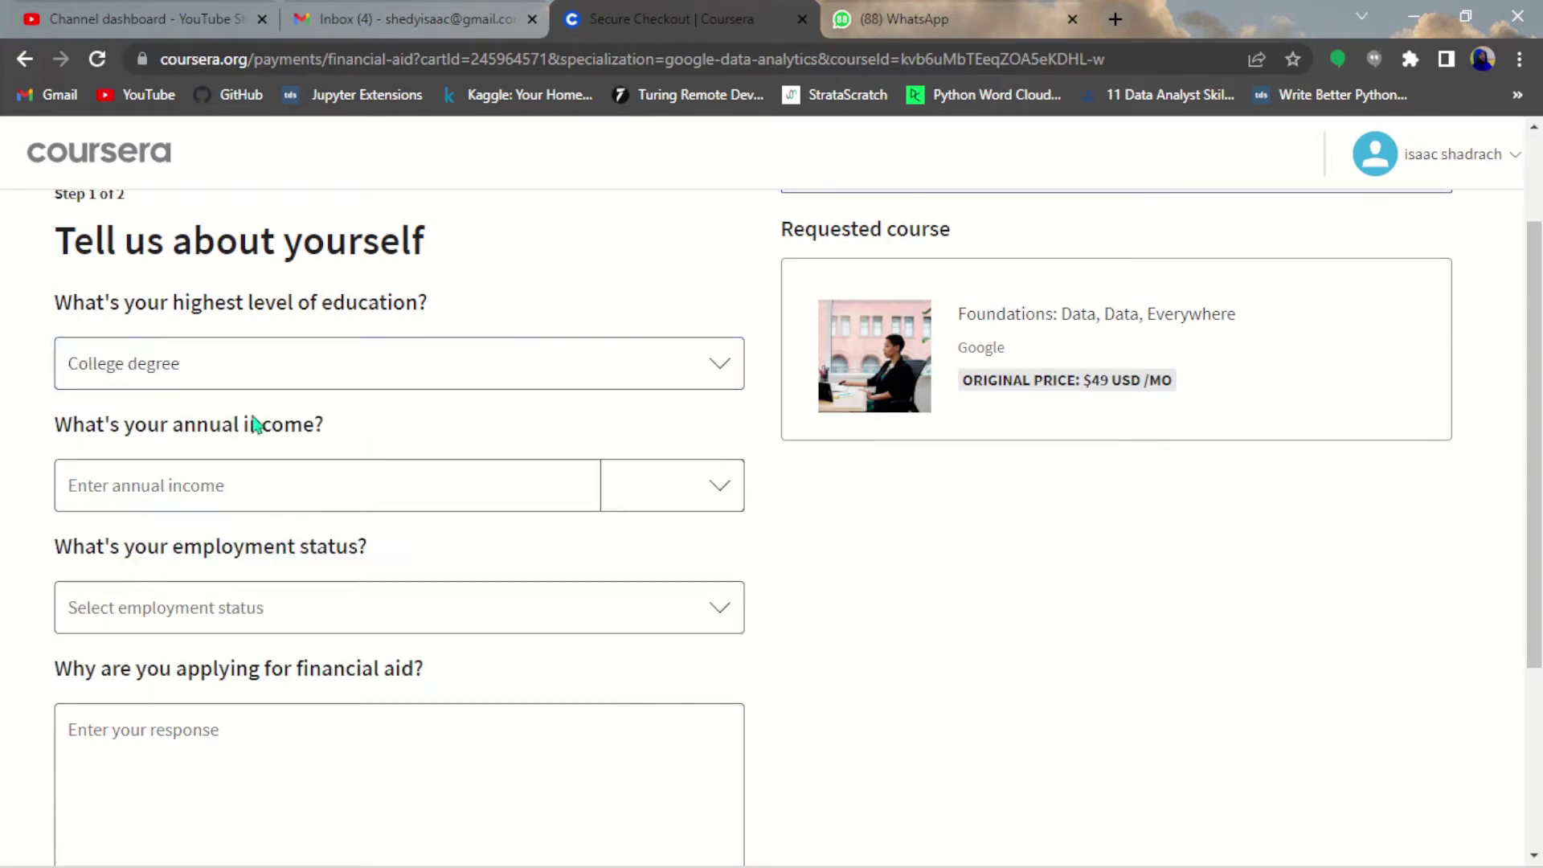
Step: Enter an annual income of 20000 in NGN currency
click(341, 482)
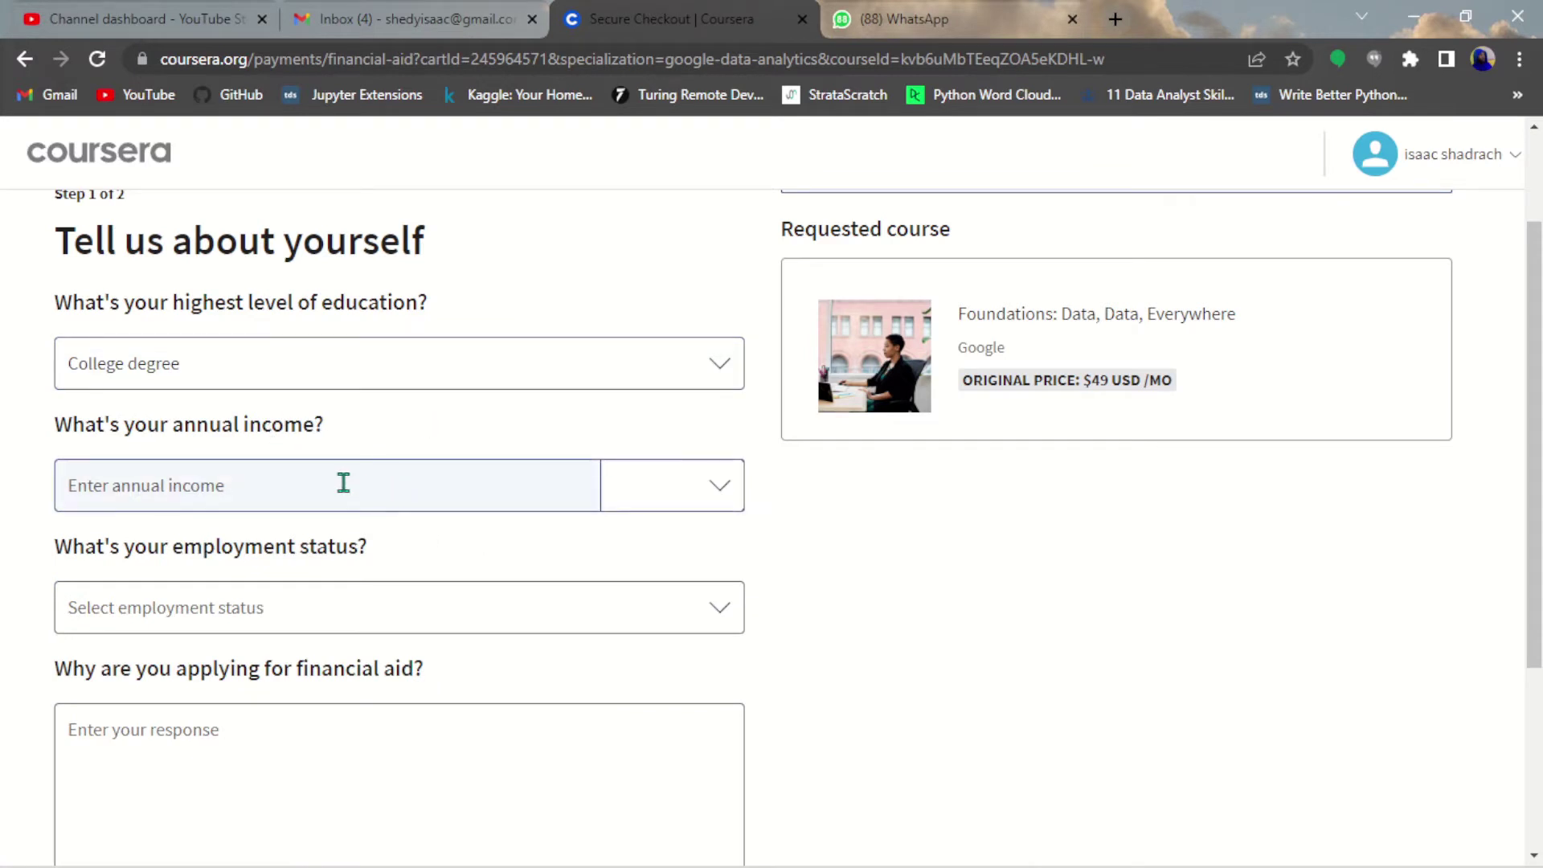
click(225, 476)
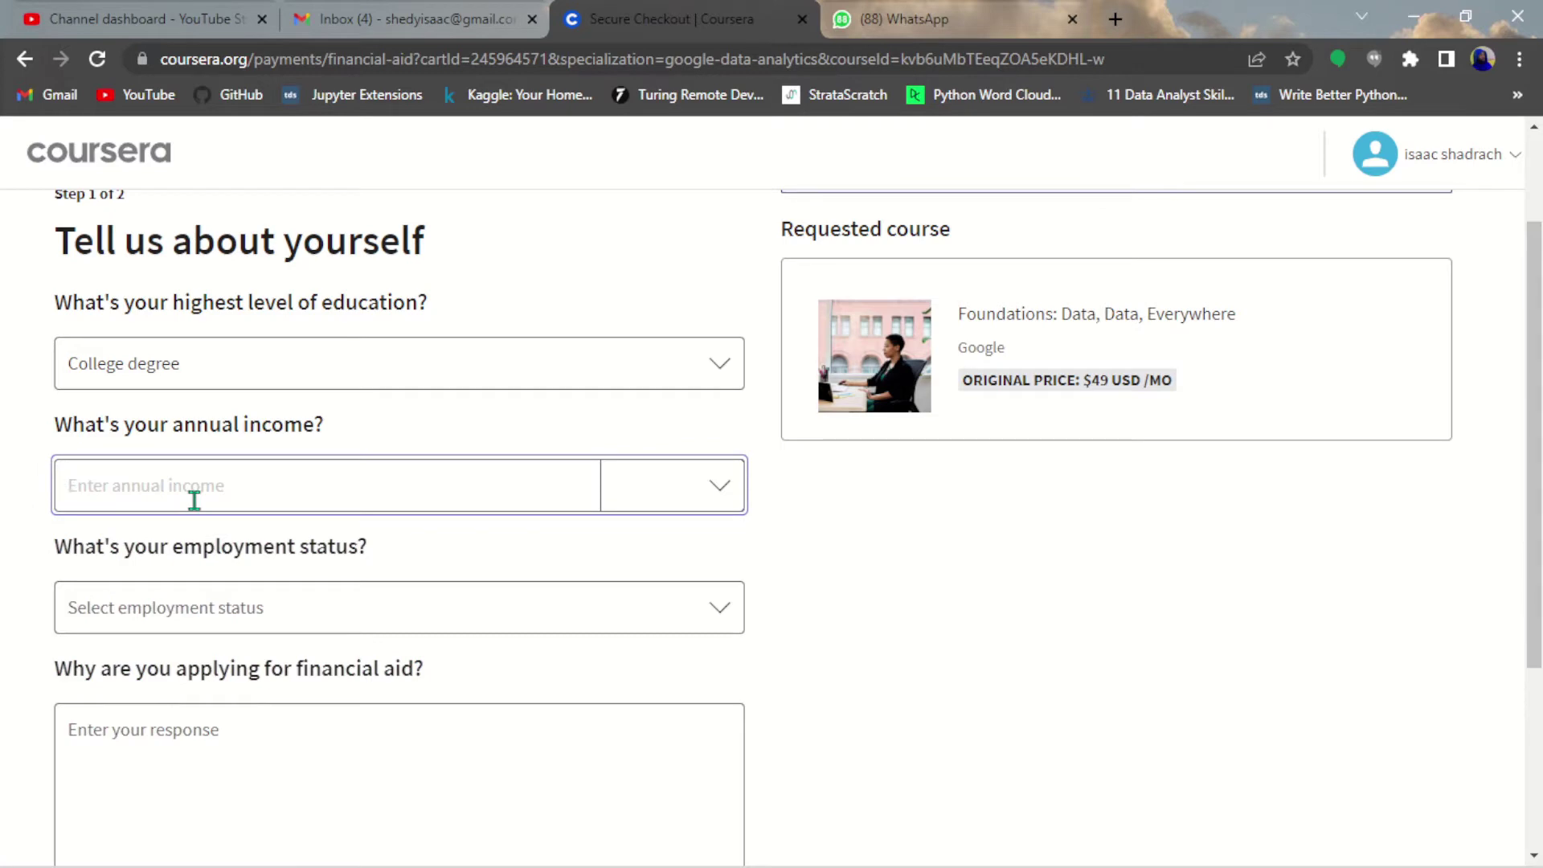
text(20000)
click(714, 486)
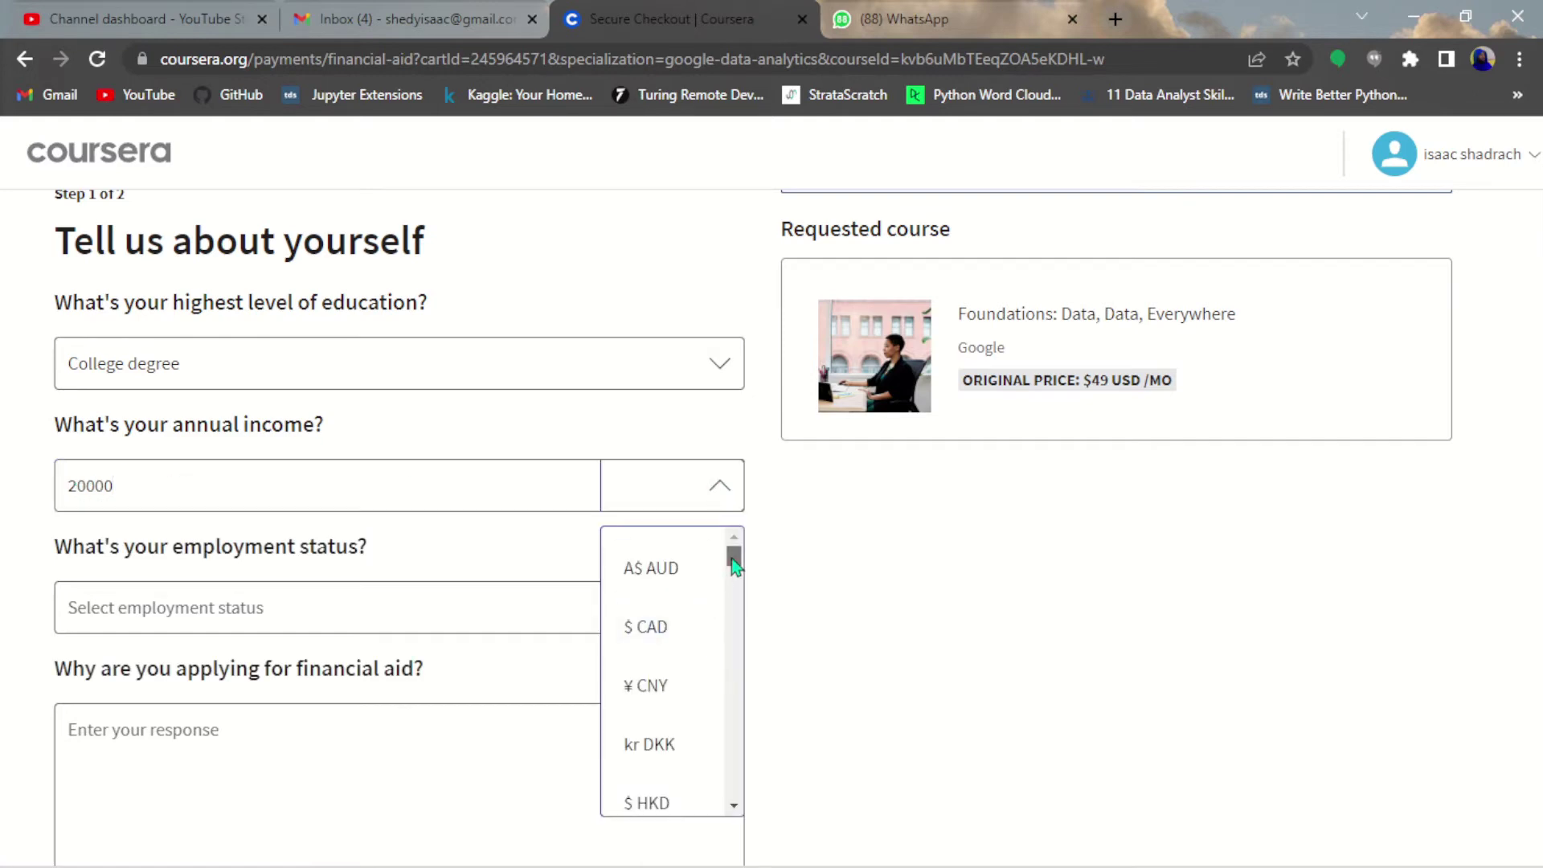
drag(734, 562, 736, 738)
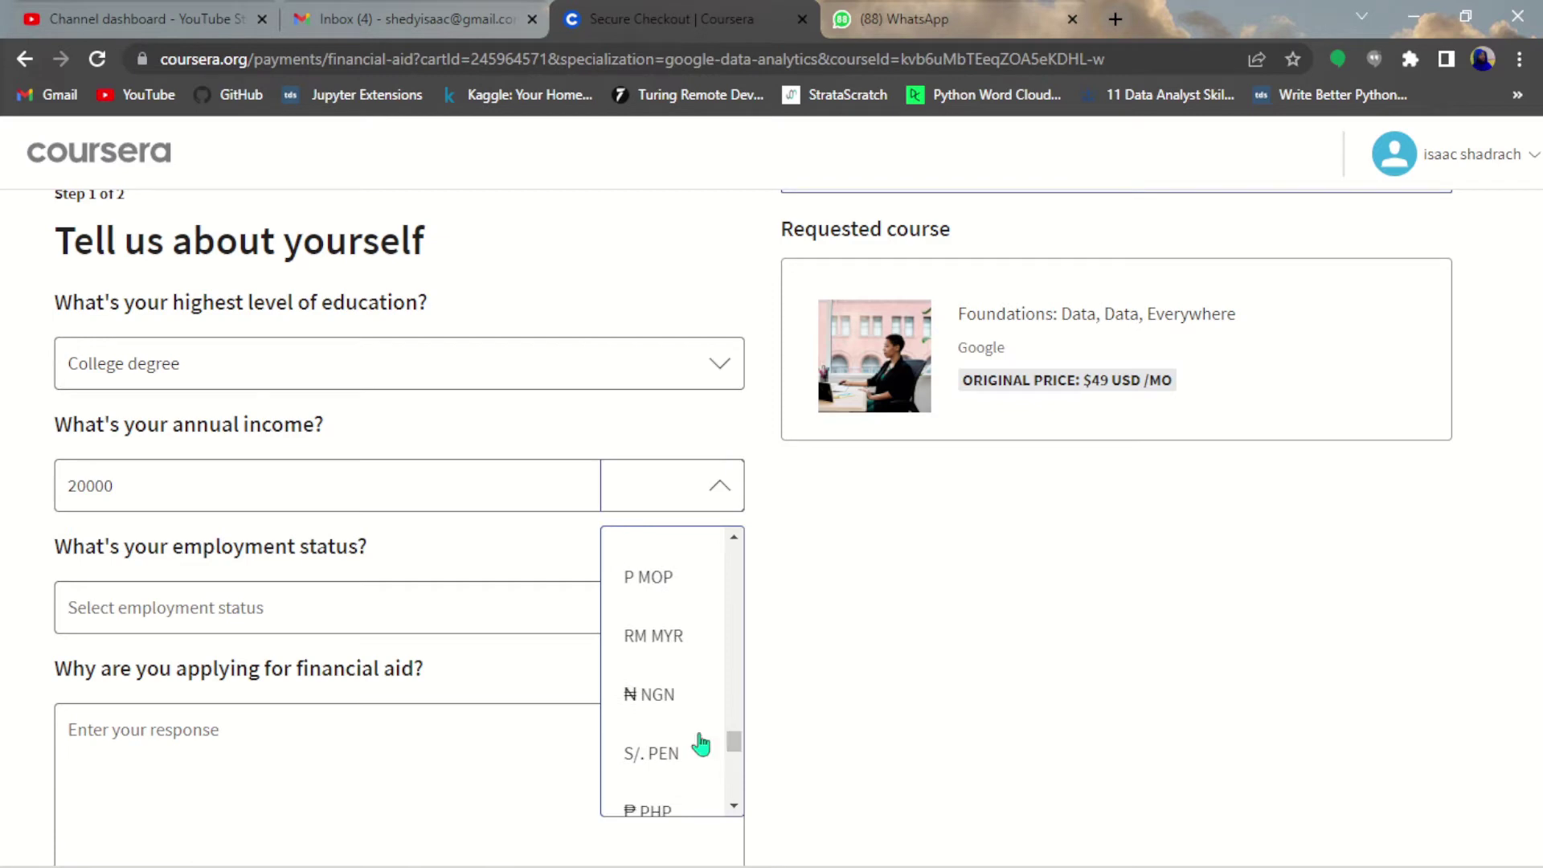
click(664, 715)
Step: Set employment status to Part time and place the cursor in the aid-reason box
click(310, 615)
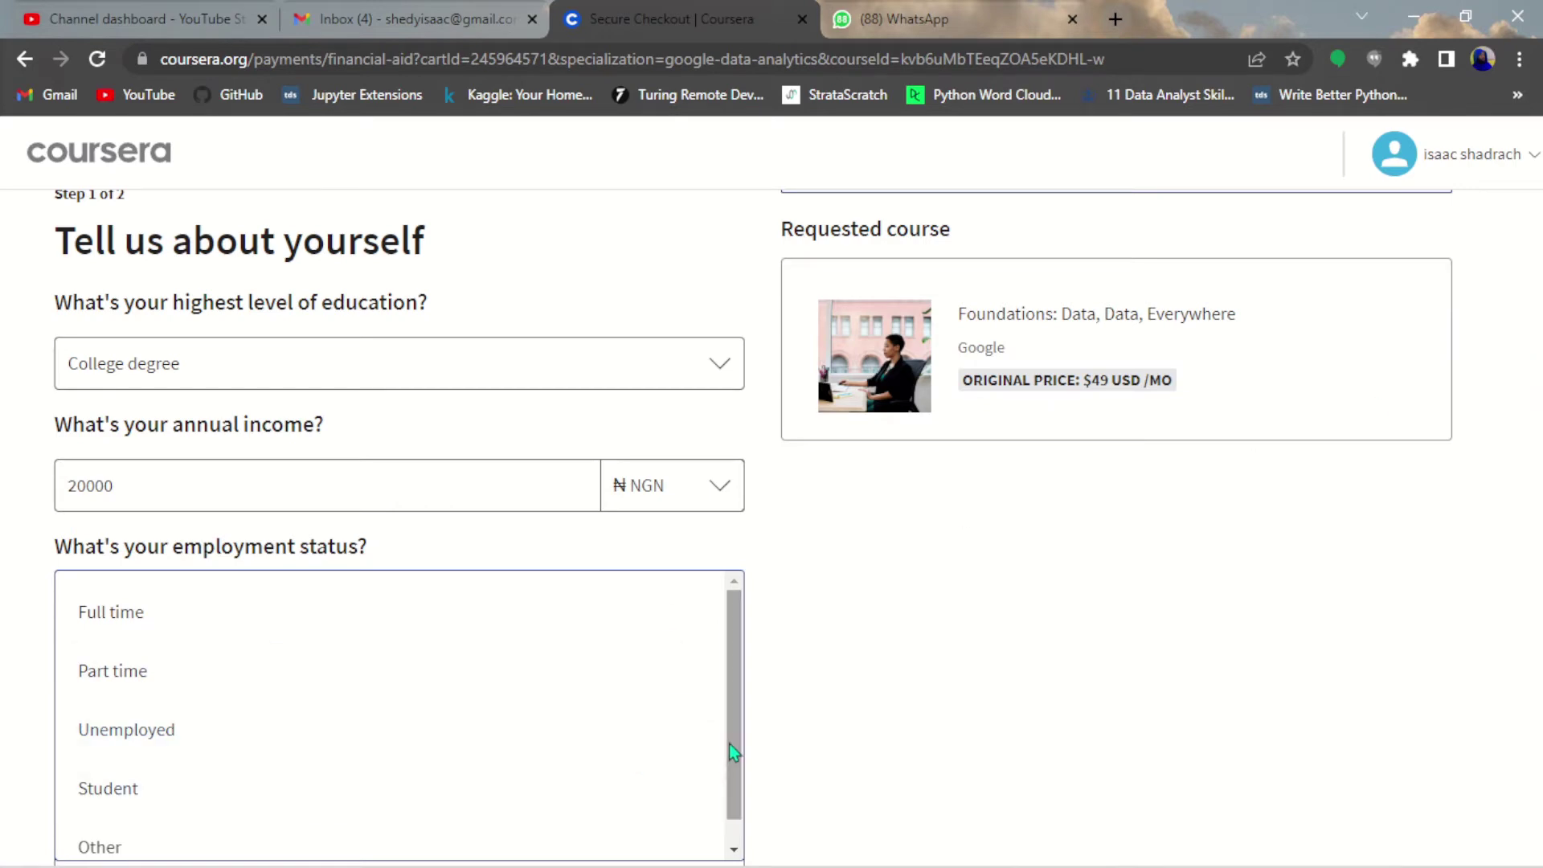
mouse_move(741, 720)
mouse_down()
mouse_move(744, 761)
mouse_move(744, 720)
mouse_up()
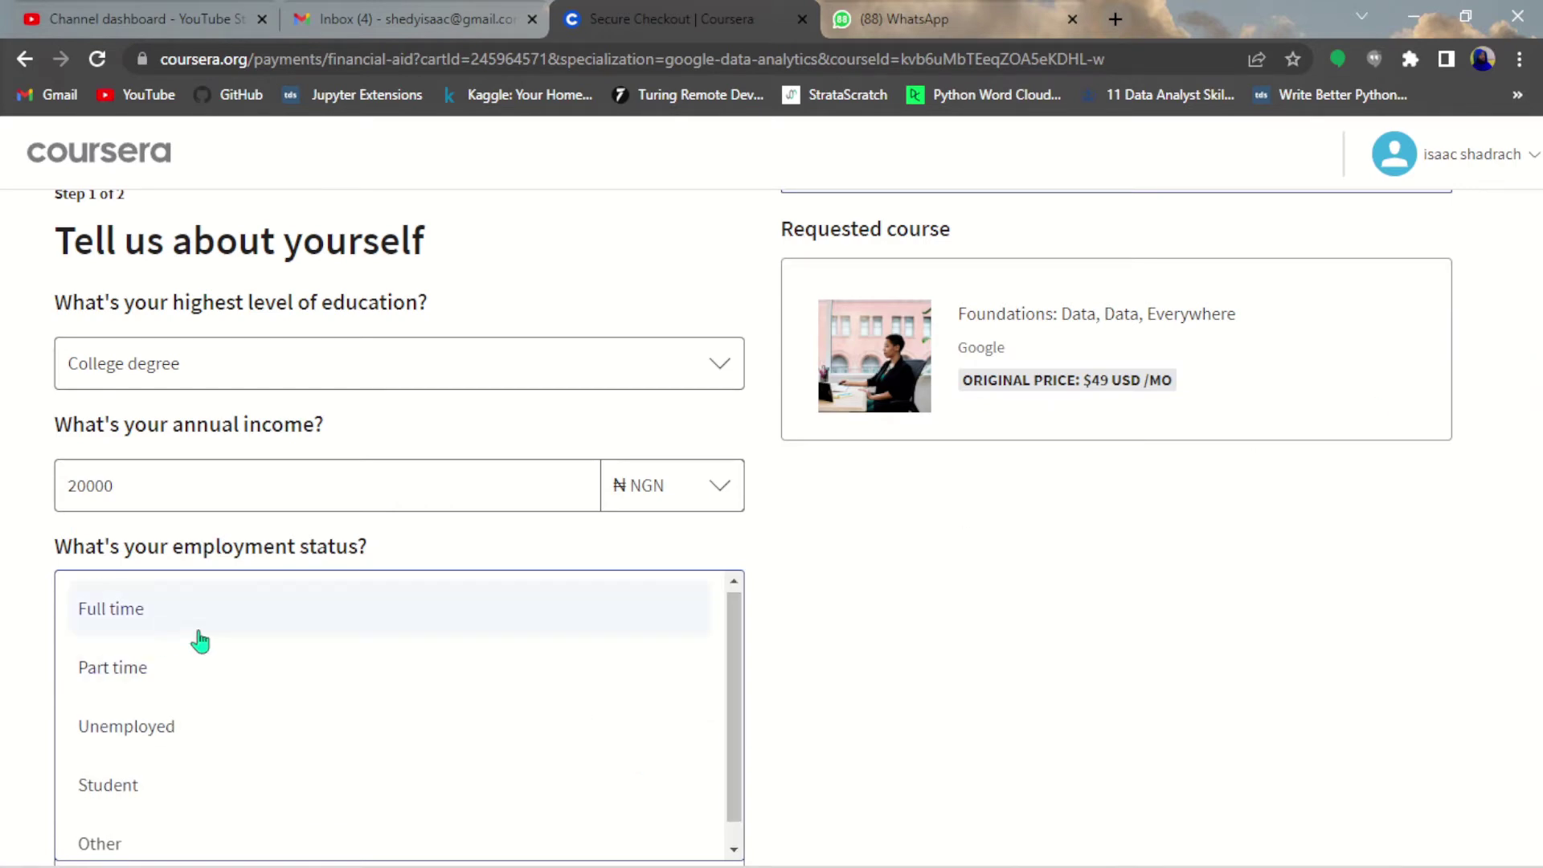
click(127, 677)
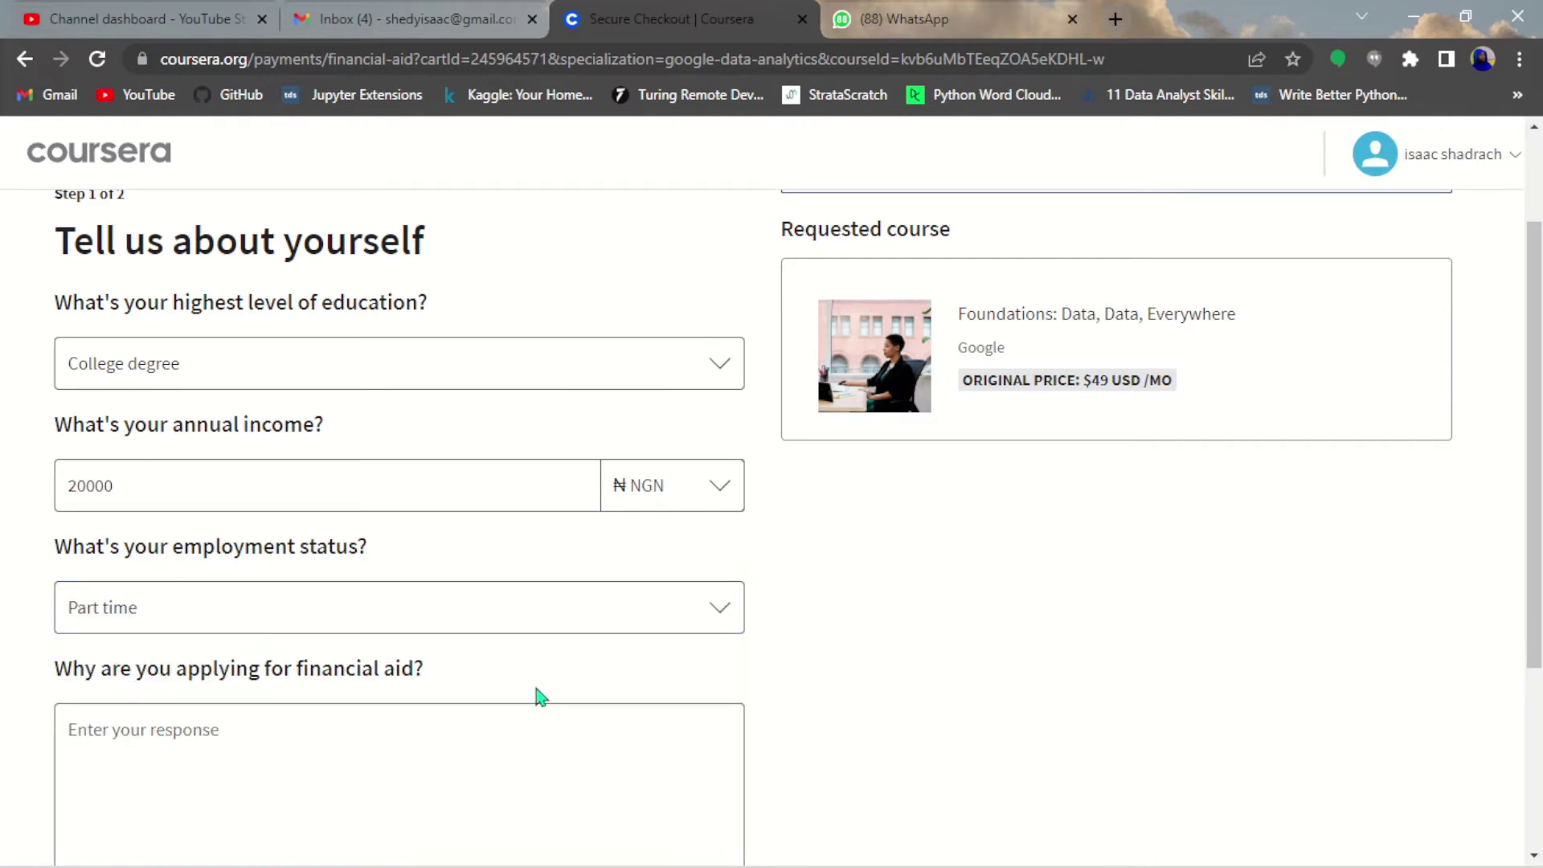
scroll(1539, 512, down, 1)
scroll(1539, 512, down, 2)
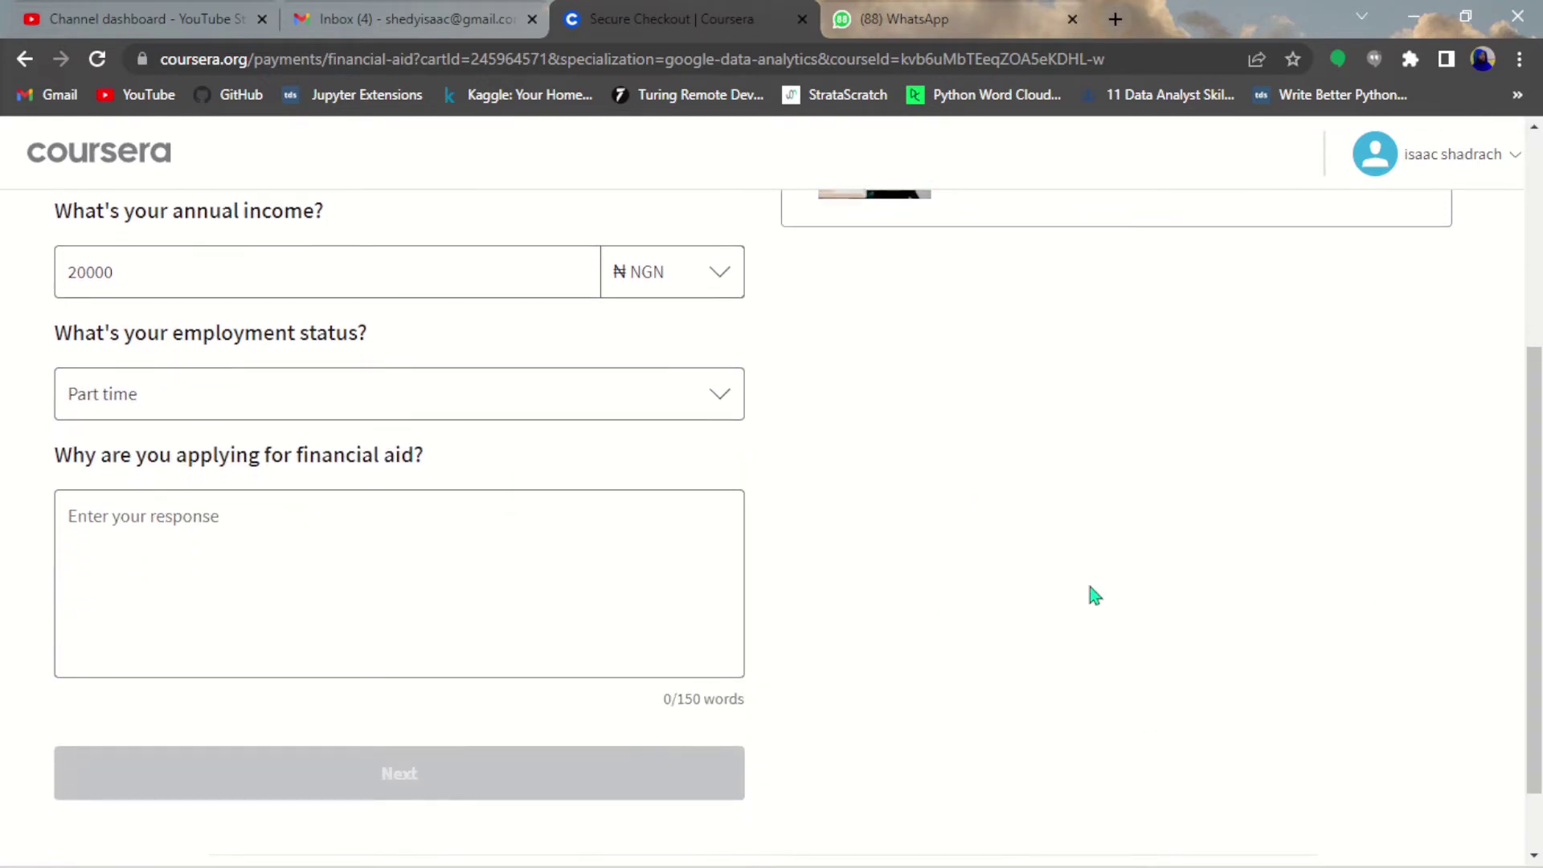
click(215, 584)
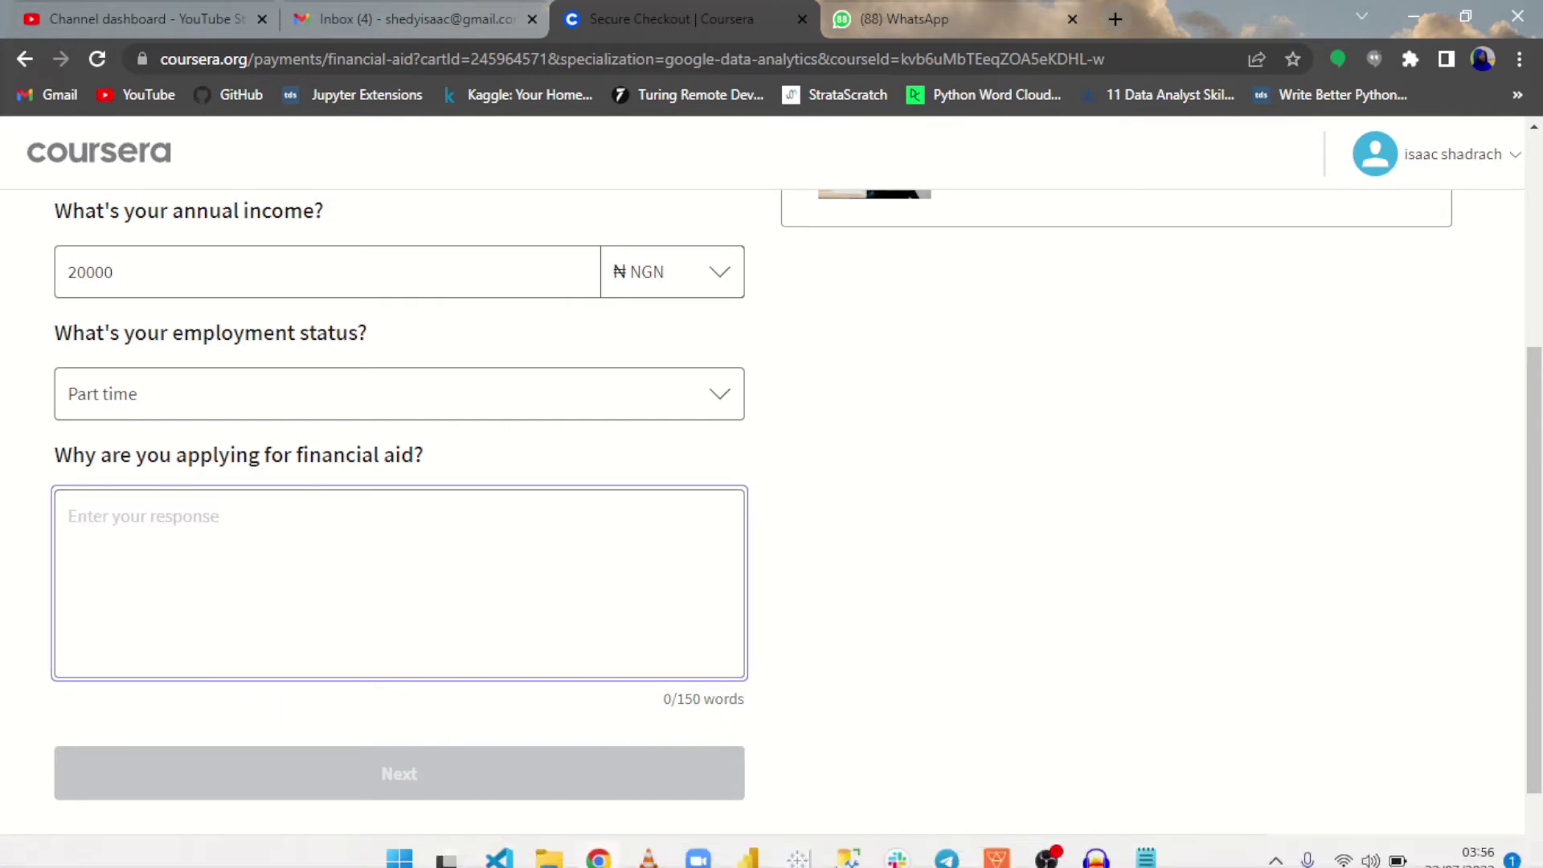
Step: Select and copy all the Lorem Ipsum text in Notepad, then return to Coursera
click(1146, 841)
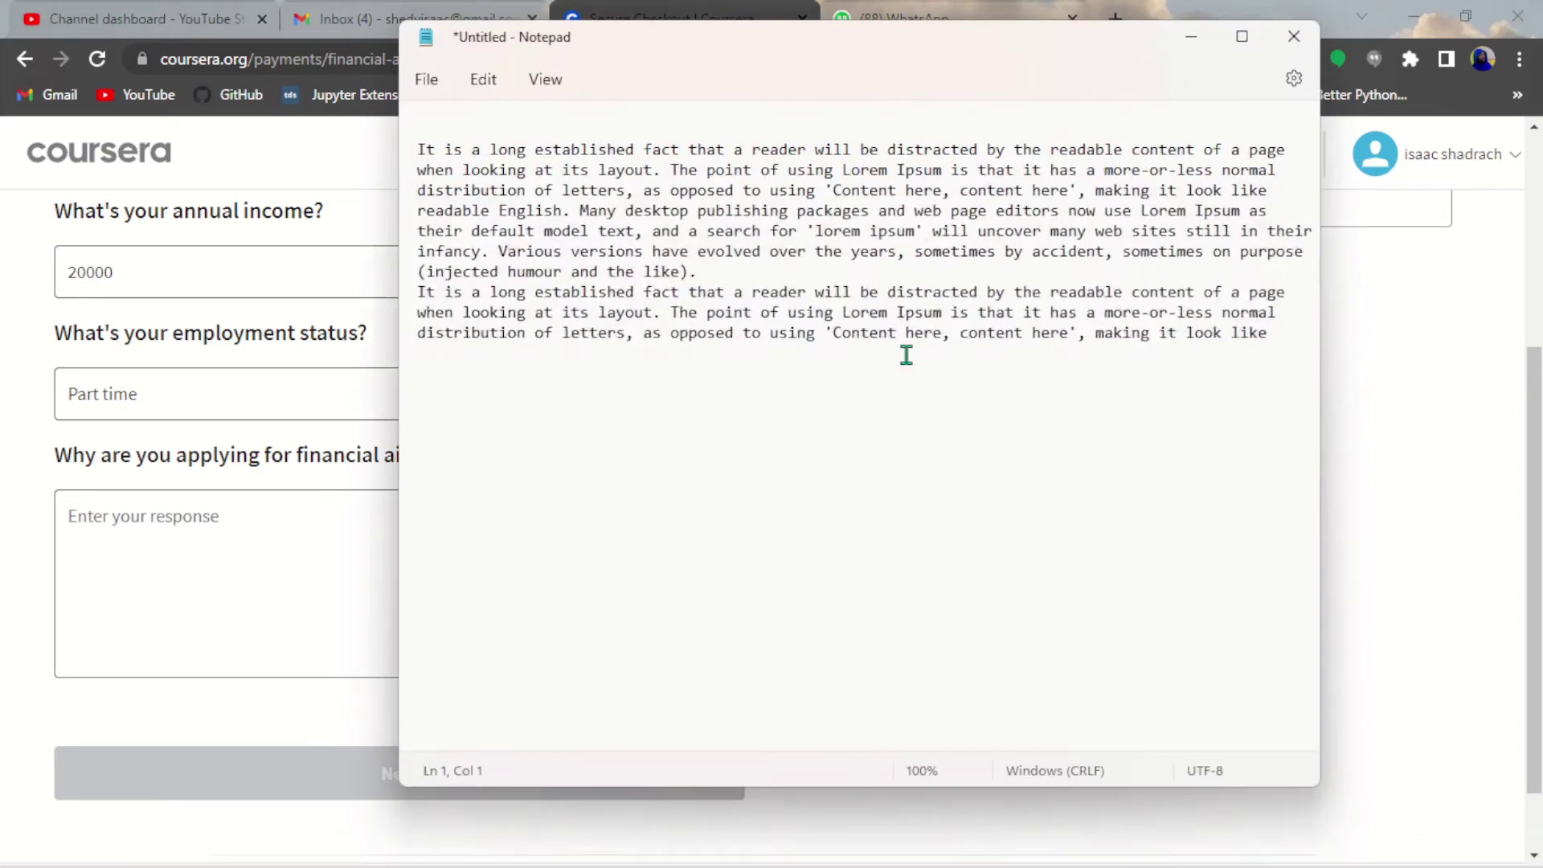
key(ctrl+a)
key(ctrl+c)
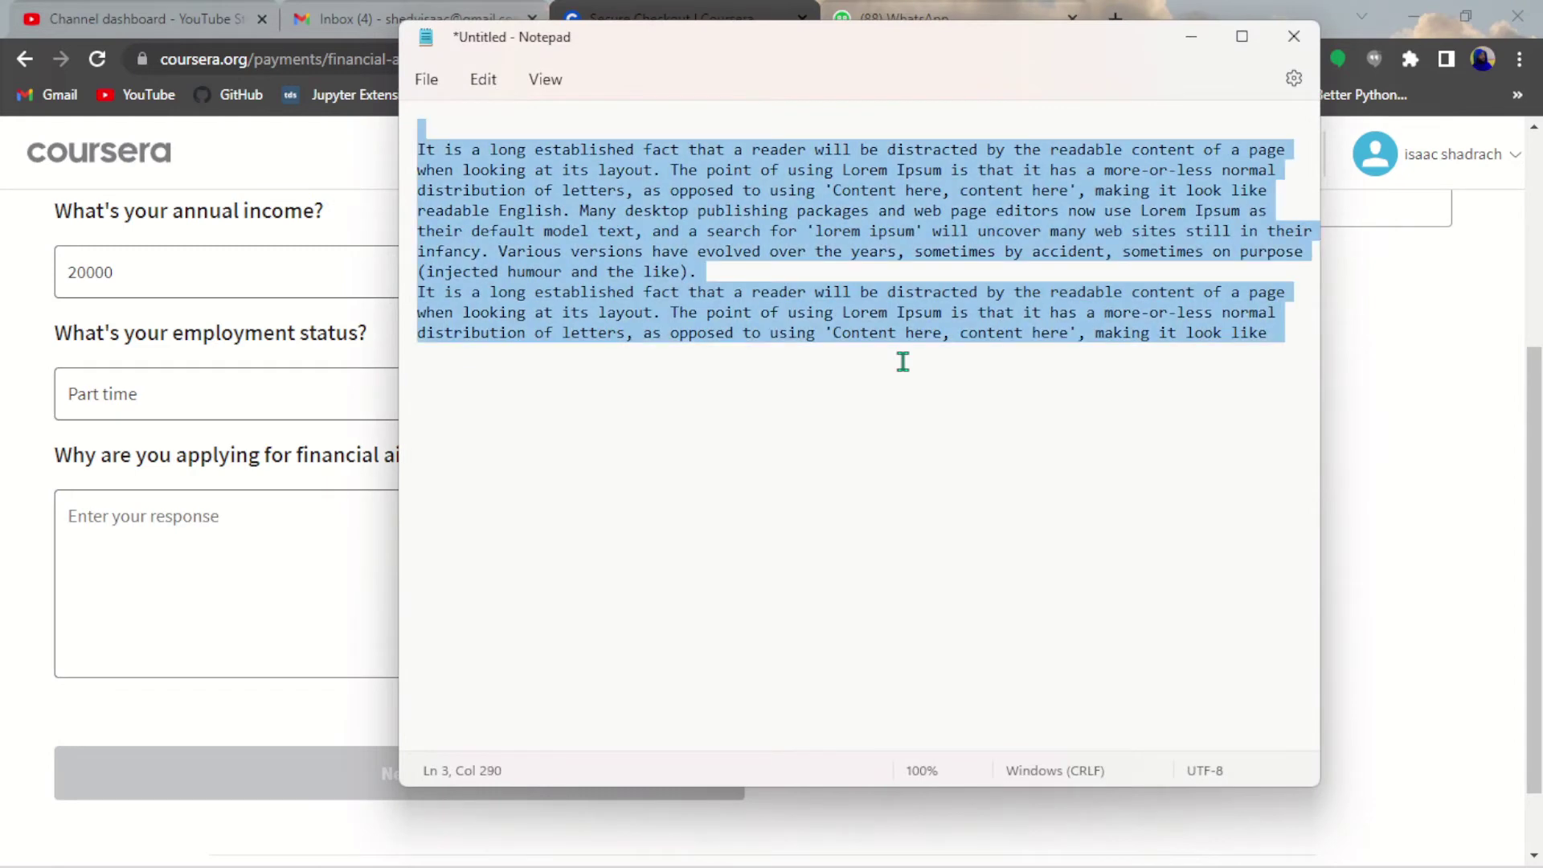
click(120, 580)
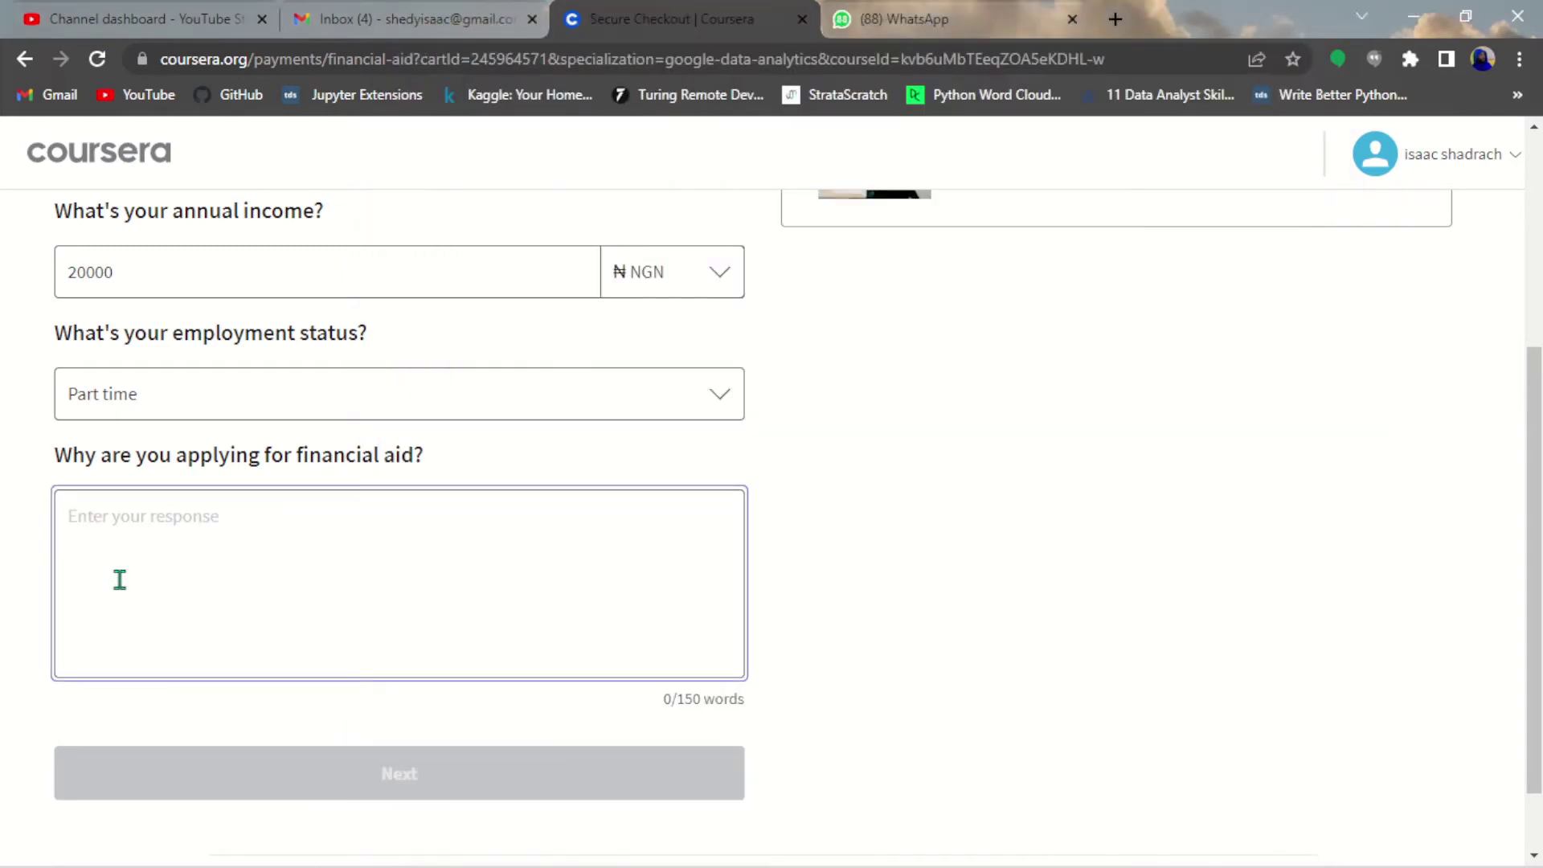
Step: Paste the Lorem Ipsum passage as the aid reason, remove its blank first line, and continue to step 2
key(ctrl+v)
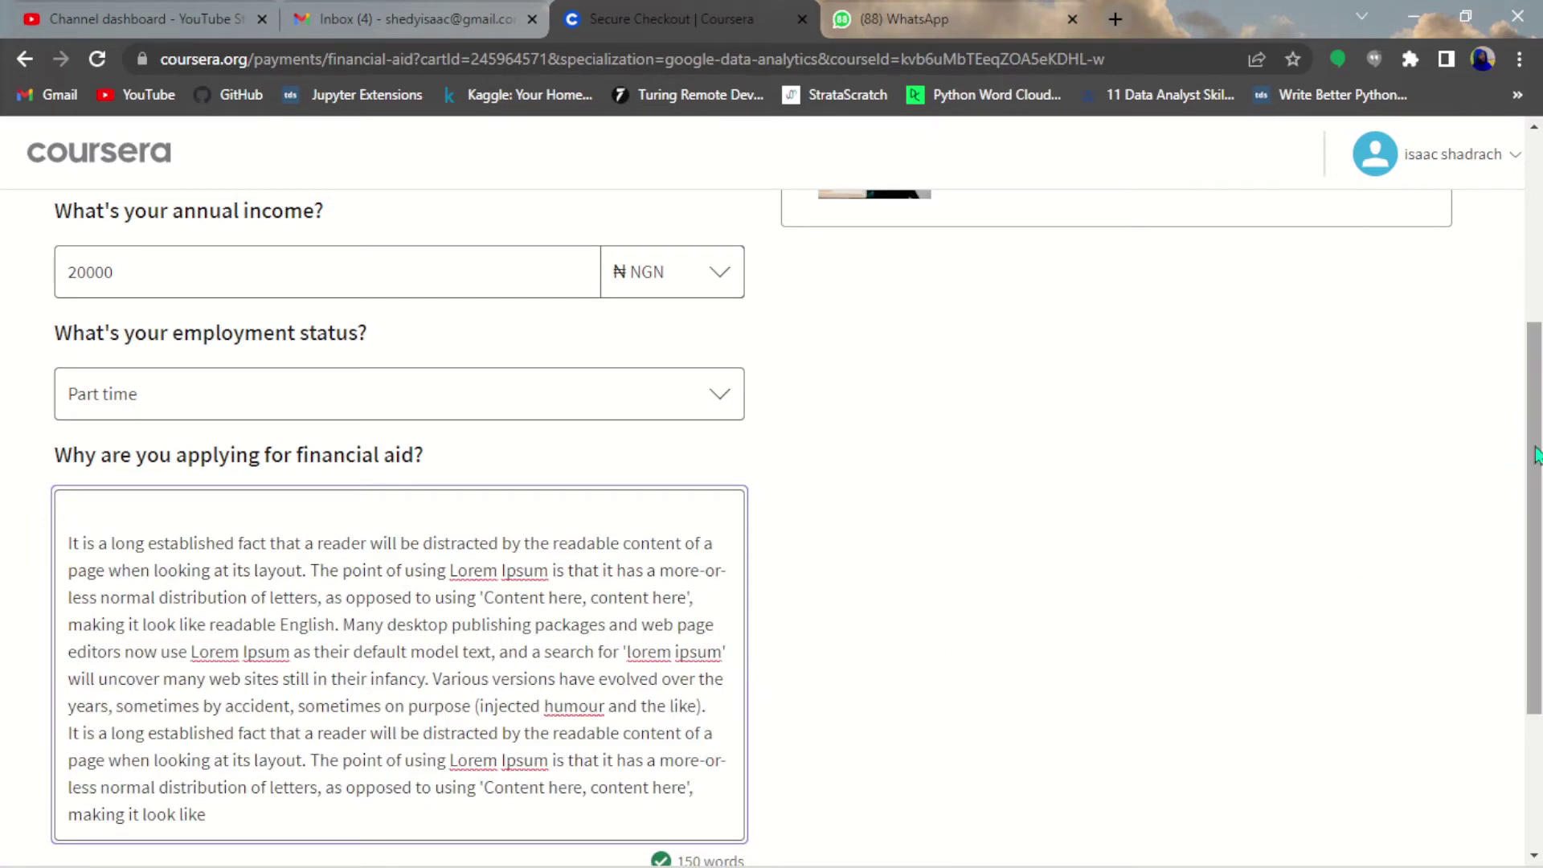
drag(1534, 514, 1534, 609)
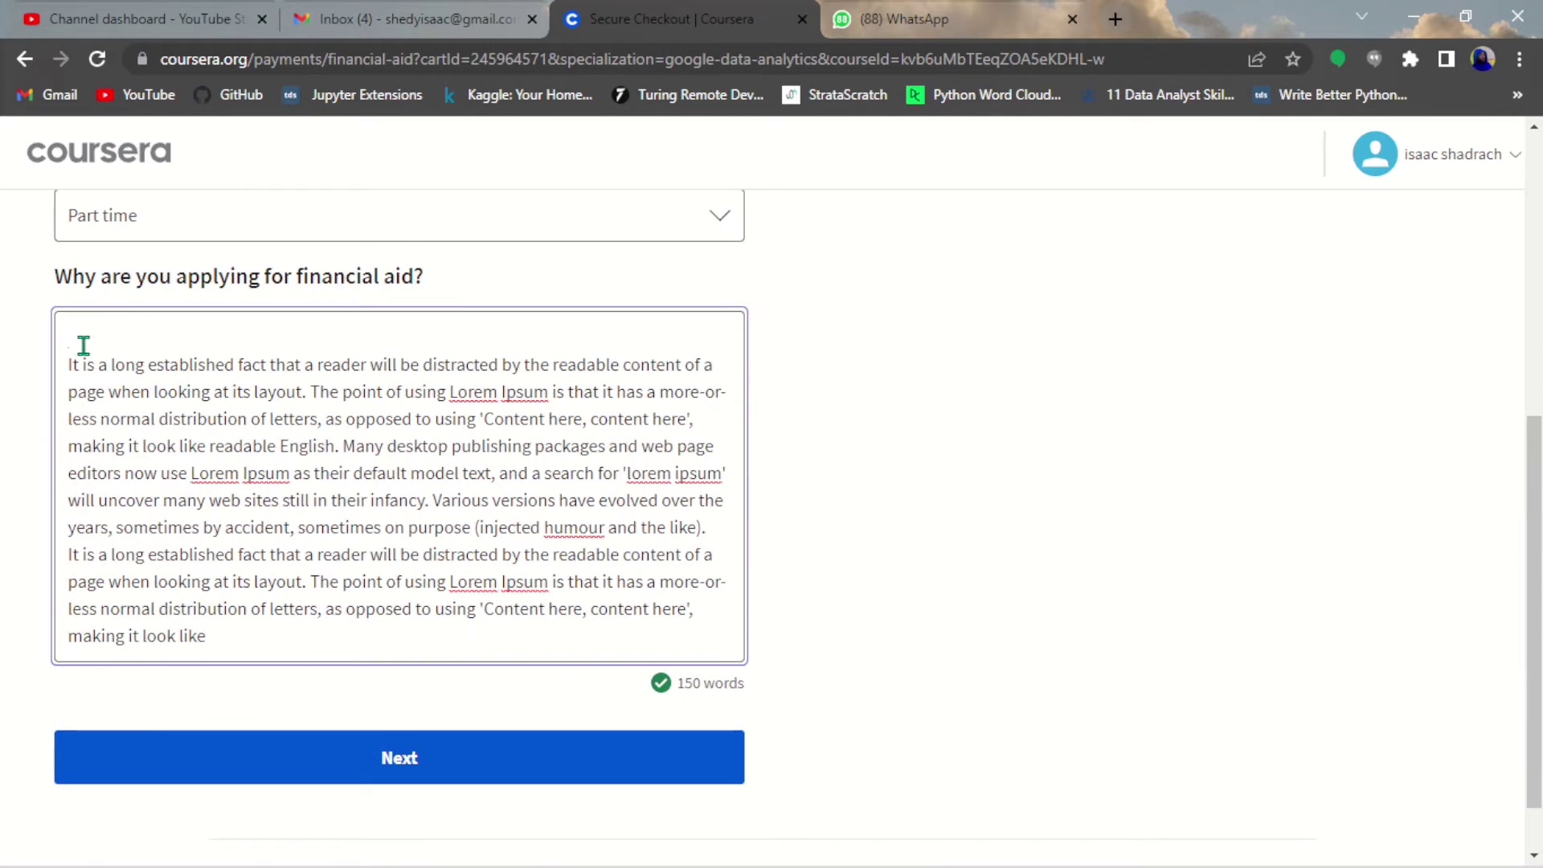
key(Delete)
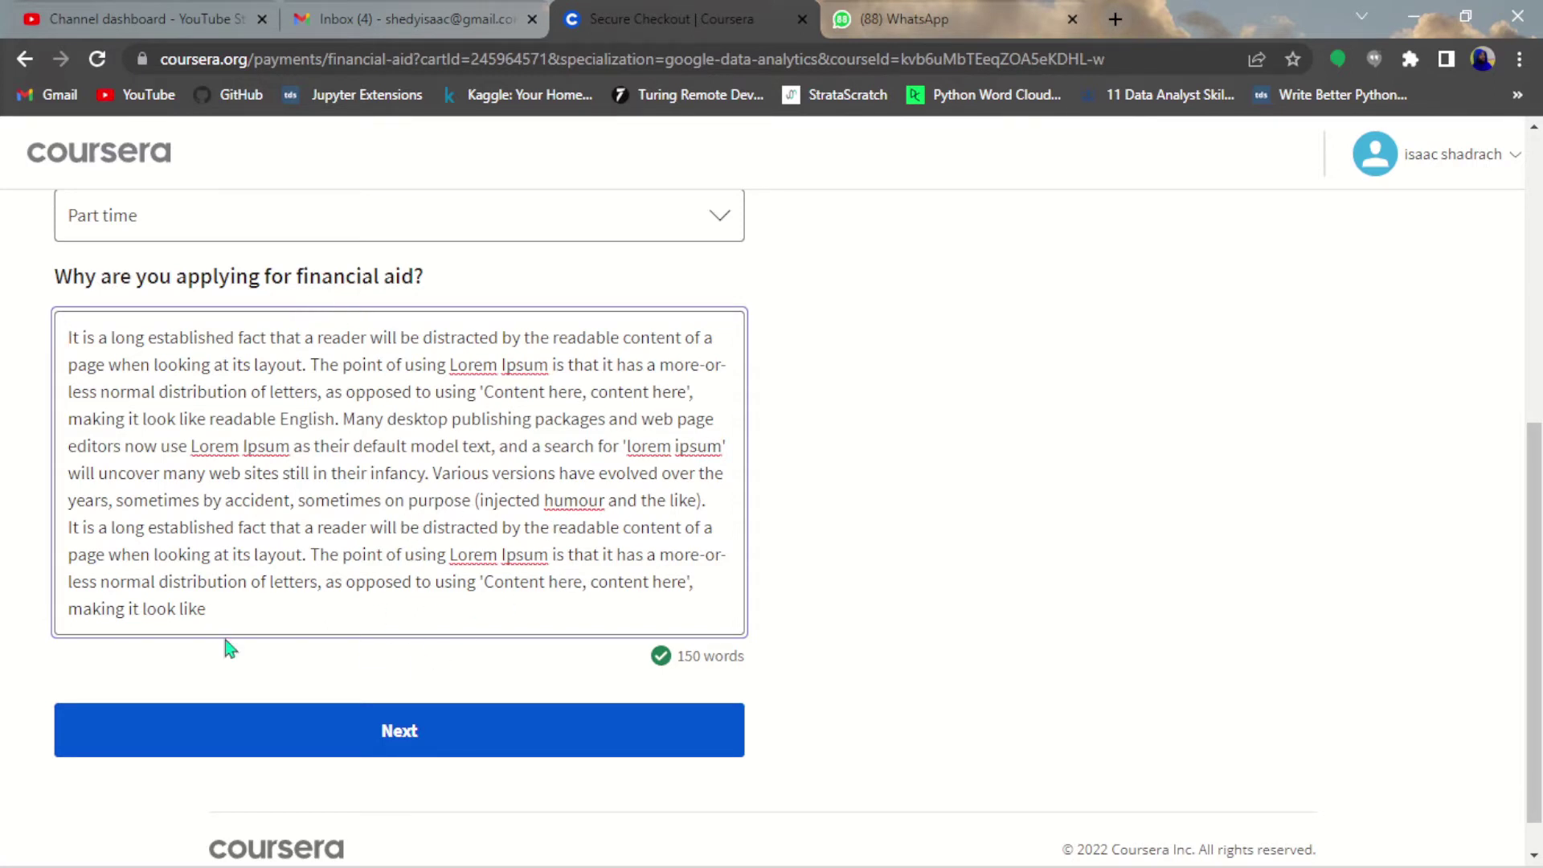
click(344, 731)
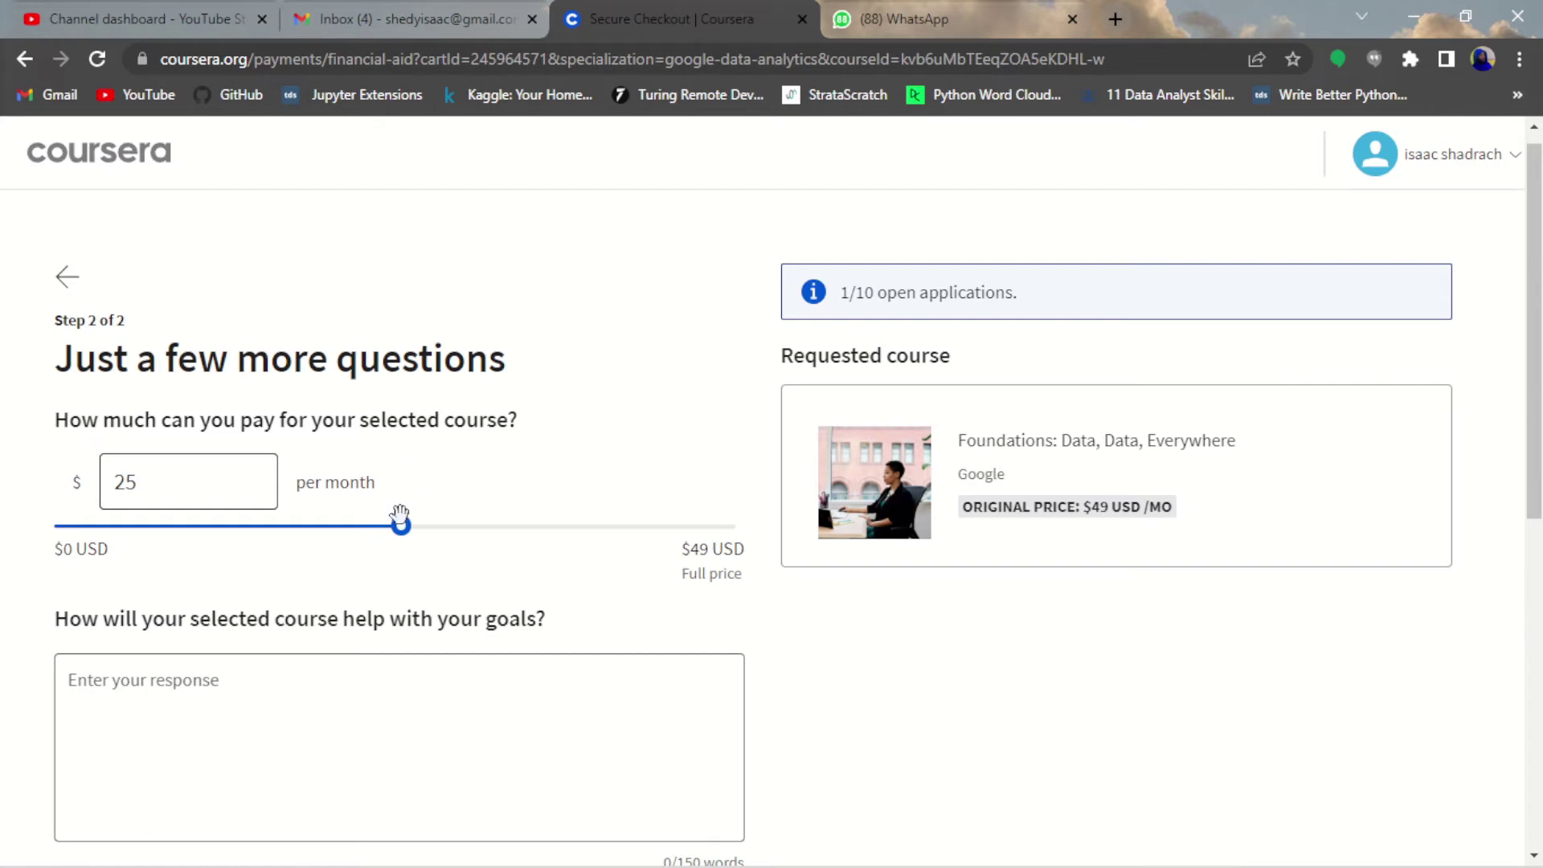
Step: Drag the payment slider down to $2 per month and paste Lorem Ipsum as the course-goals answer
drag(401, 523, 83, 545)
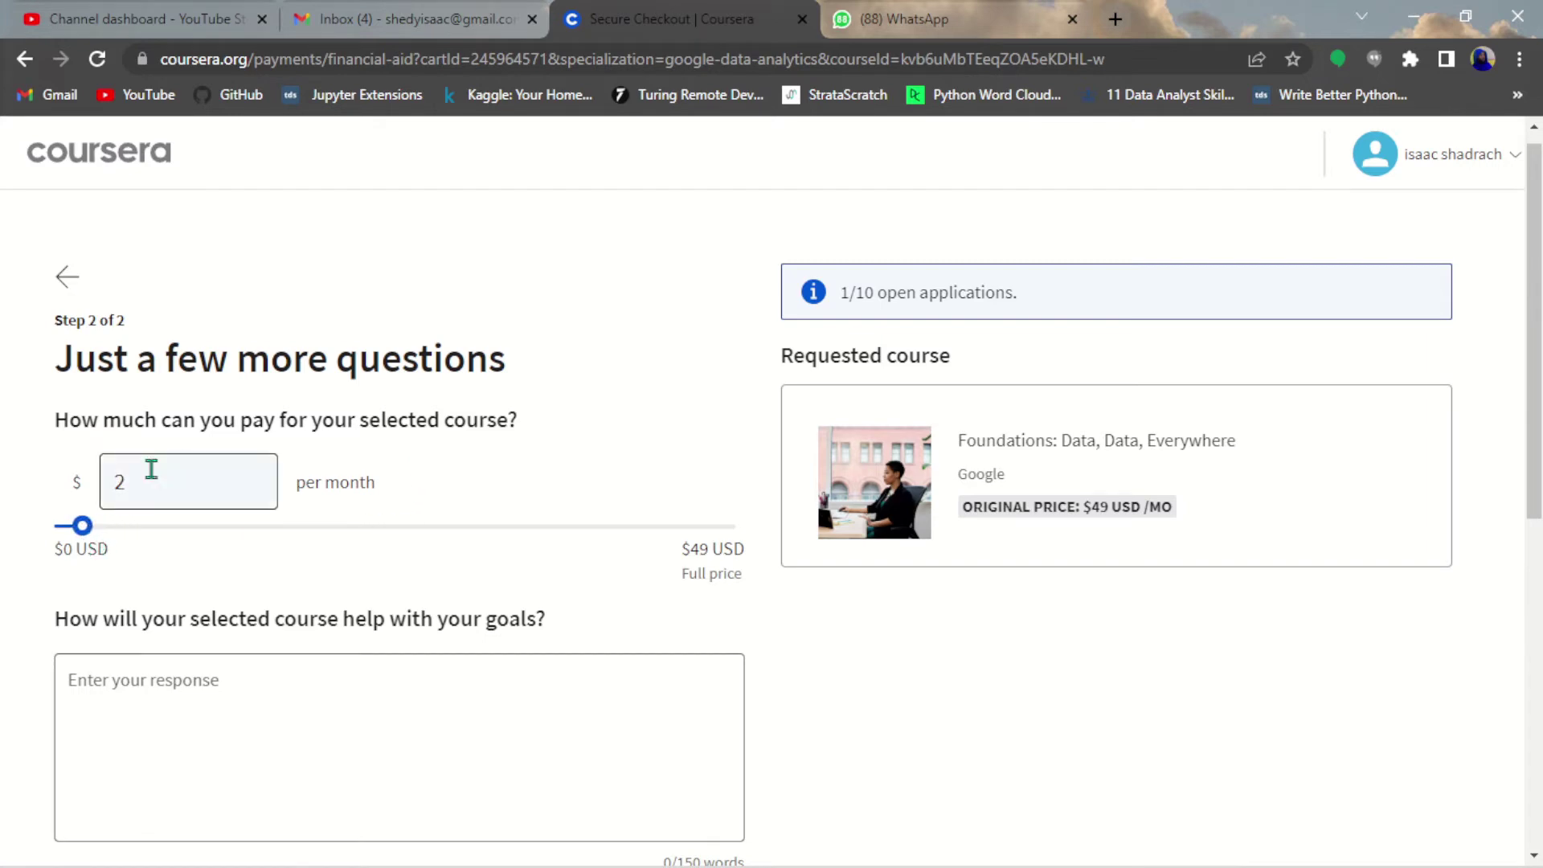
drag(1535, 358, 1535, 478)
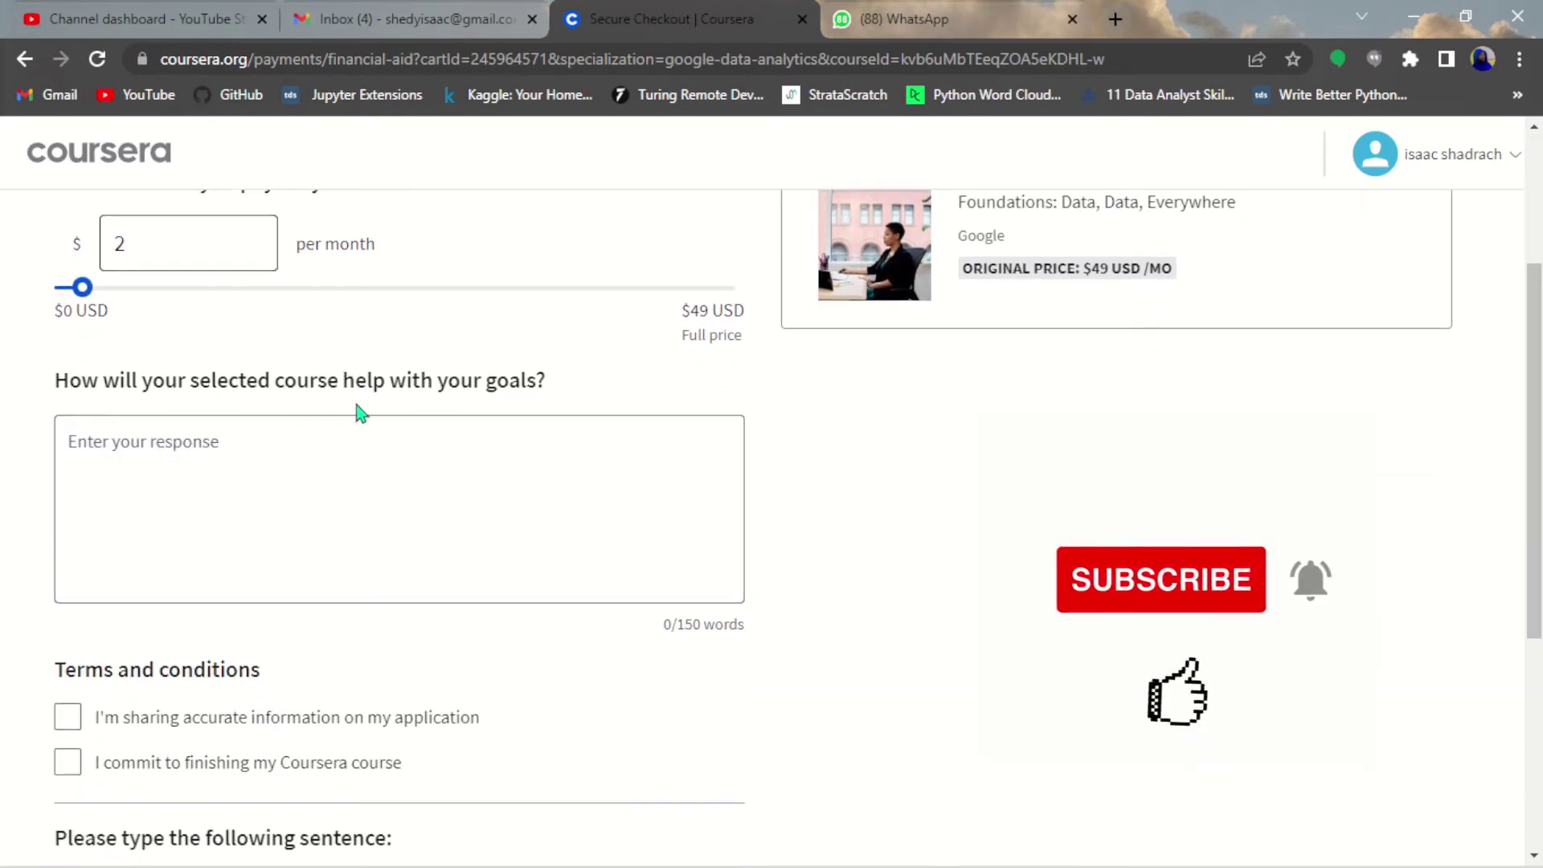
click(397, 485)
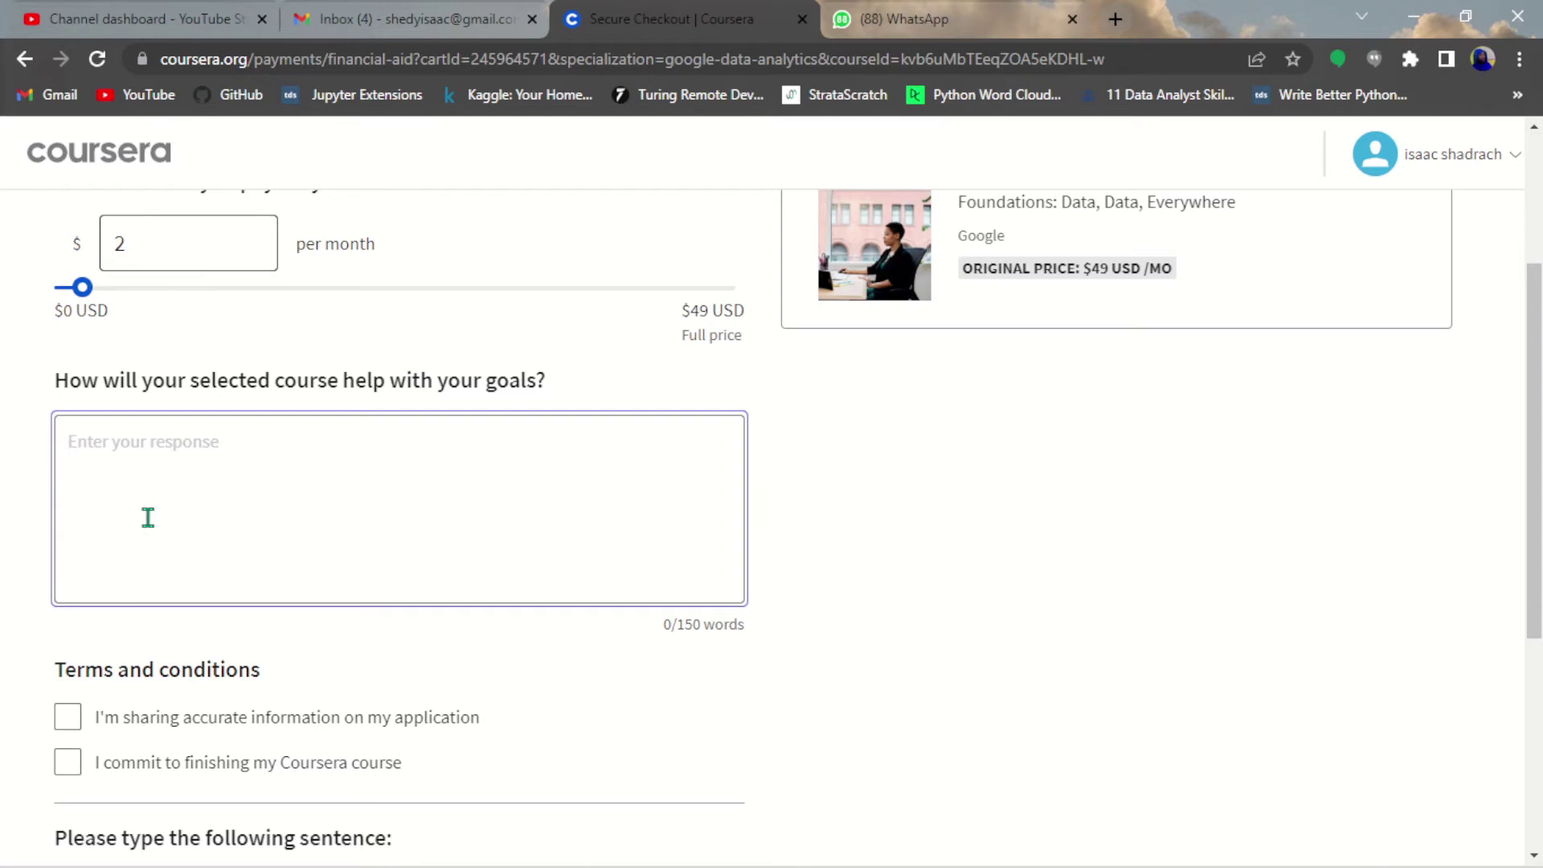
text(It is a long established fact that a reader will be distracted by the readable content of a page when looking at its layout. The point of using Lorem Ipsum is that it has a more-or-less normal distribution of letters, as opposed to using 'Content here, content here', making it look like readable English. Many desktop publishing packages and web page editors now use Lorem Ipsum as their default model text, and a search for 'lorem ipsum' will uncover many web sites still in their infancy. Various versions have evolved over the years, sometimes by accident, sometimes on purpose (injected humour and the like). It is a long established fact that a reader will be distracted by the readable content of a page when looking at its layout. The point of using Lorem Ipsum is that it has a more-or-less normal distribution of letters, as opposed to using 'Content here, content here', making it look like)
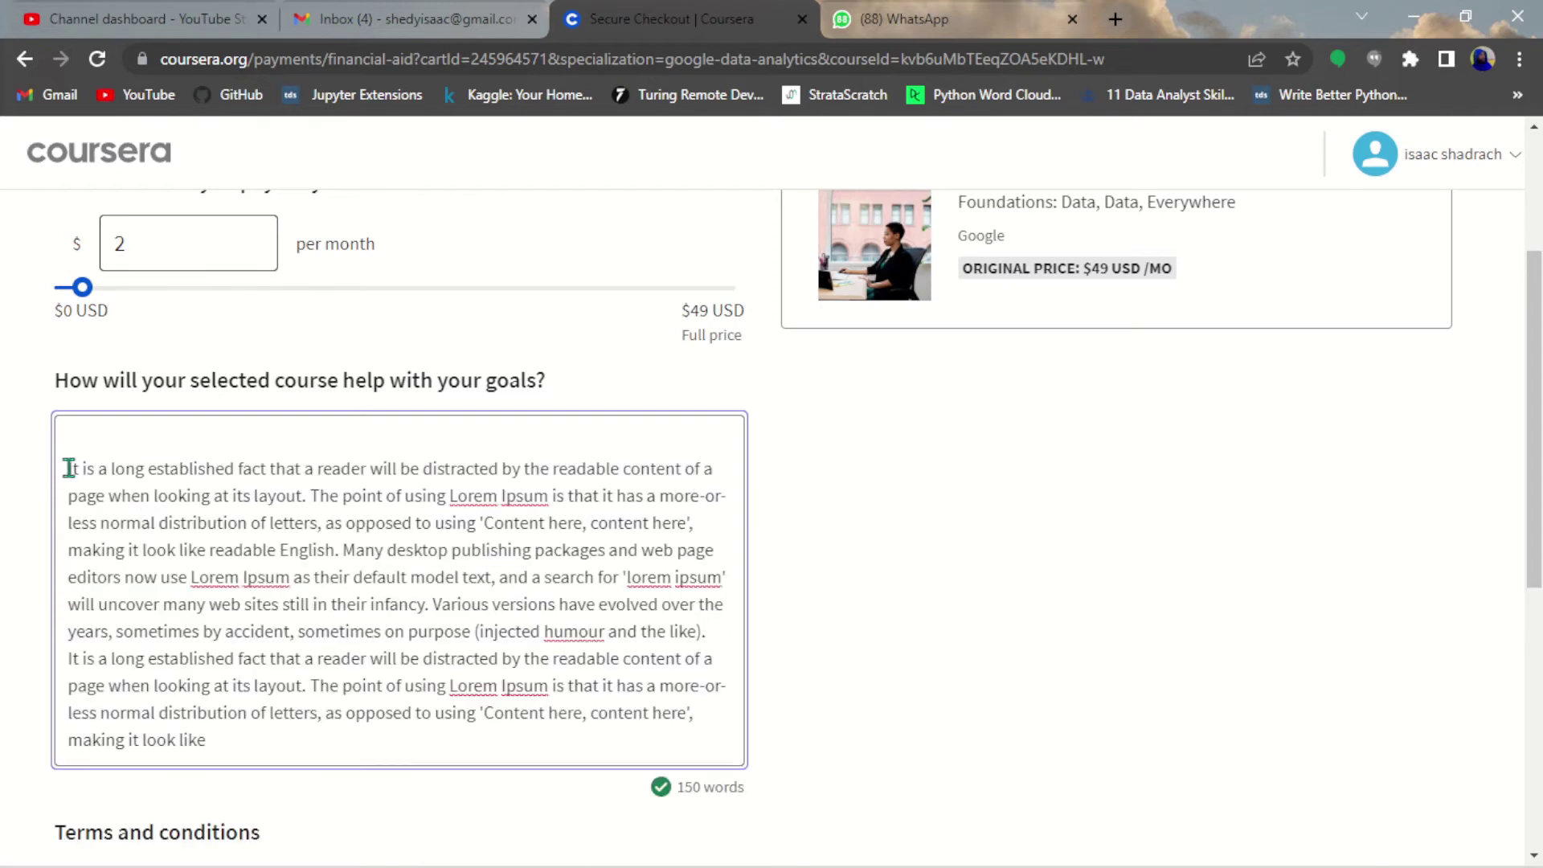
click(70, 467)
key(BackSpace)
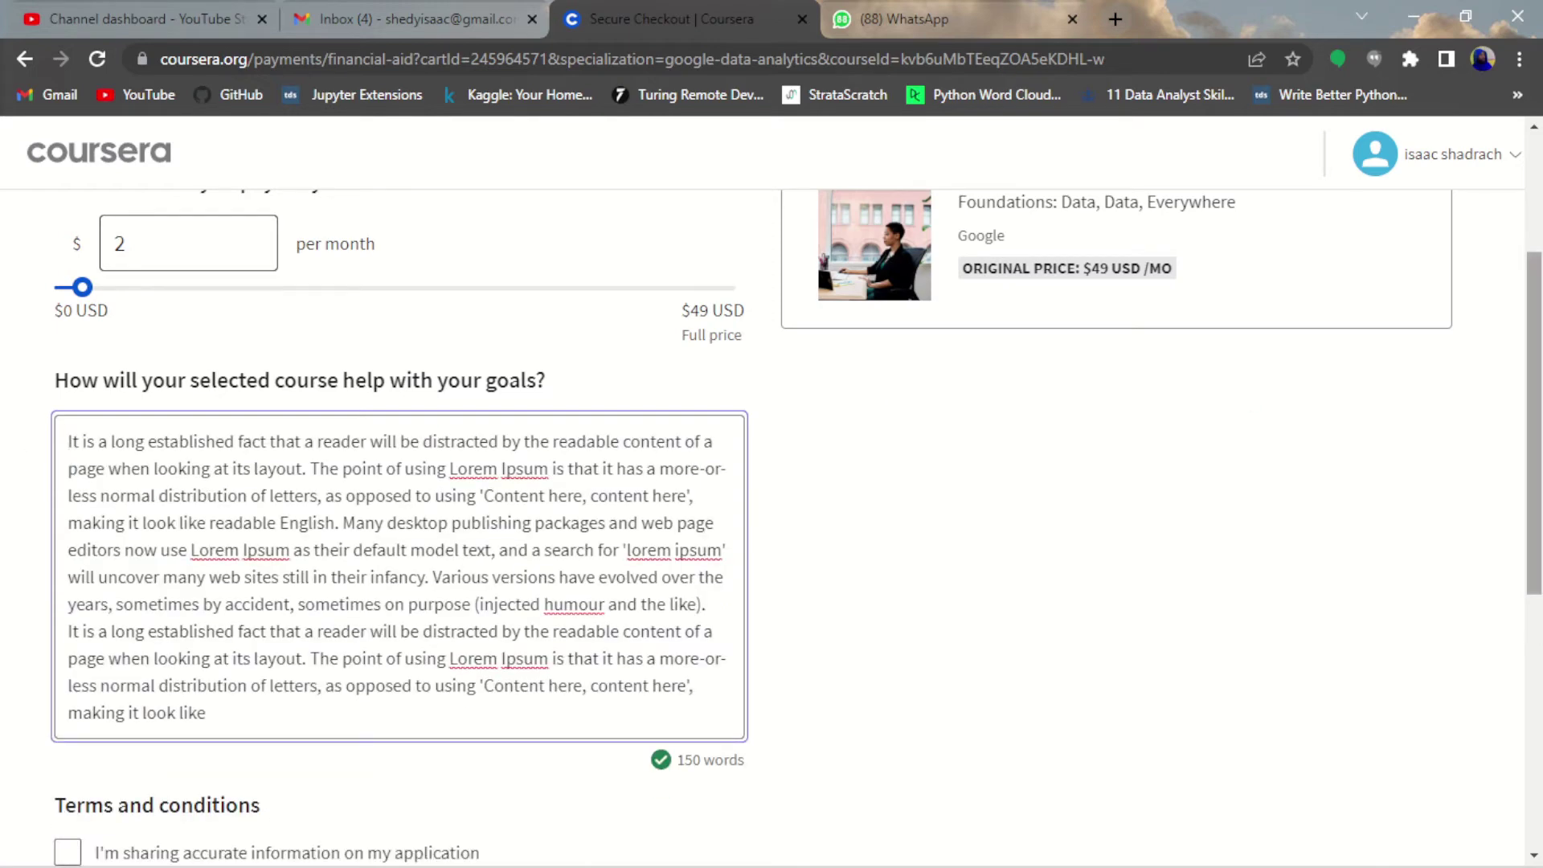
scroll(338, 482, down, 5)
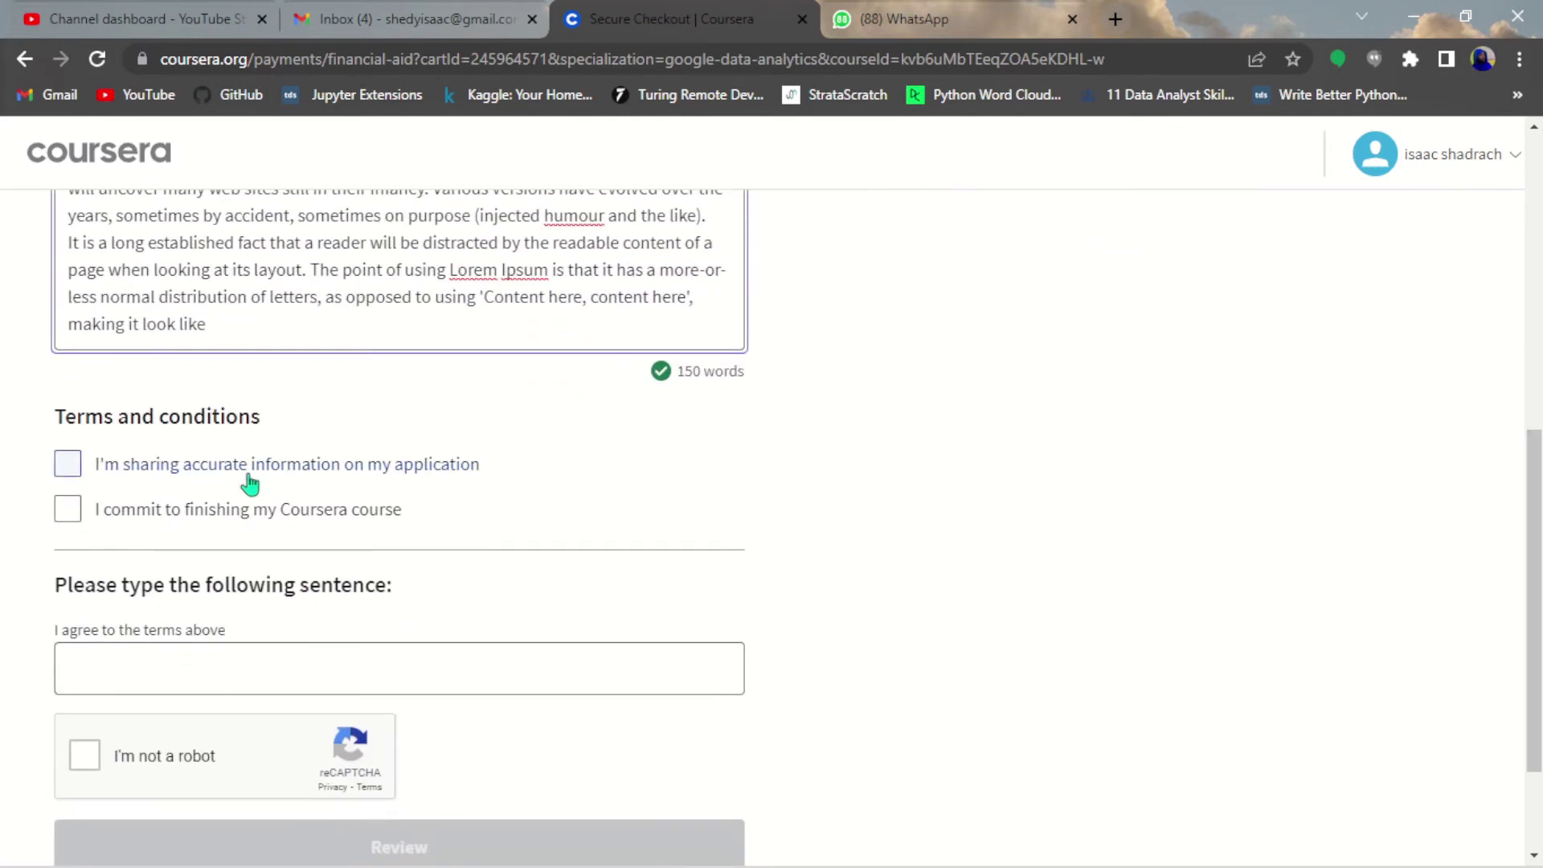
Step: Tick both terms checkboxes and select the sentence 'I agree to the terms above'
click(74, 473)
click(68, 508)
click(157, 685)
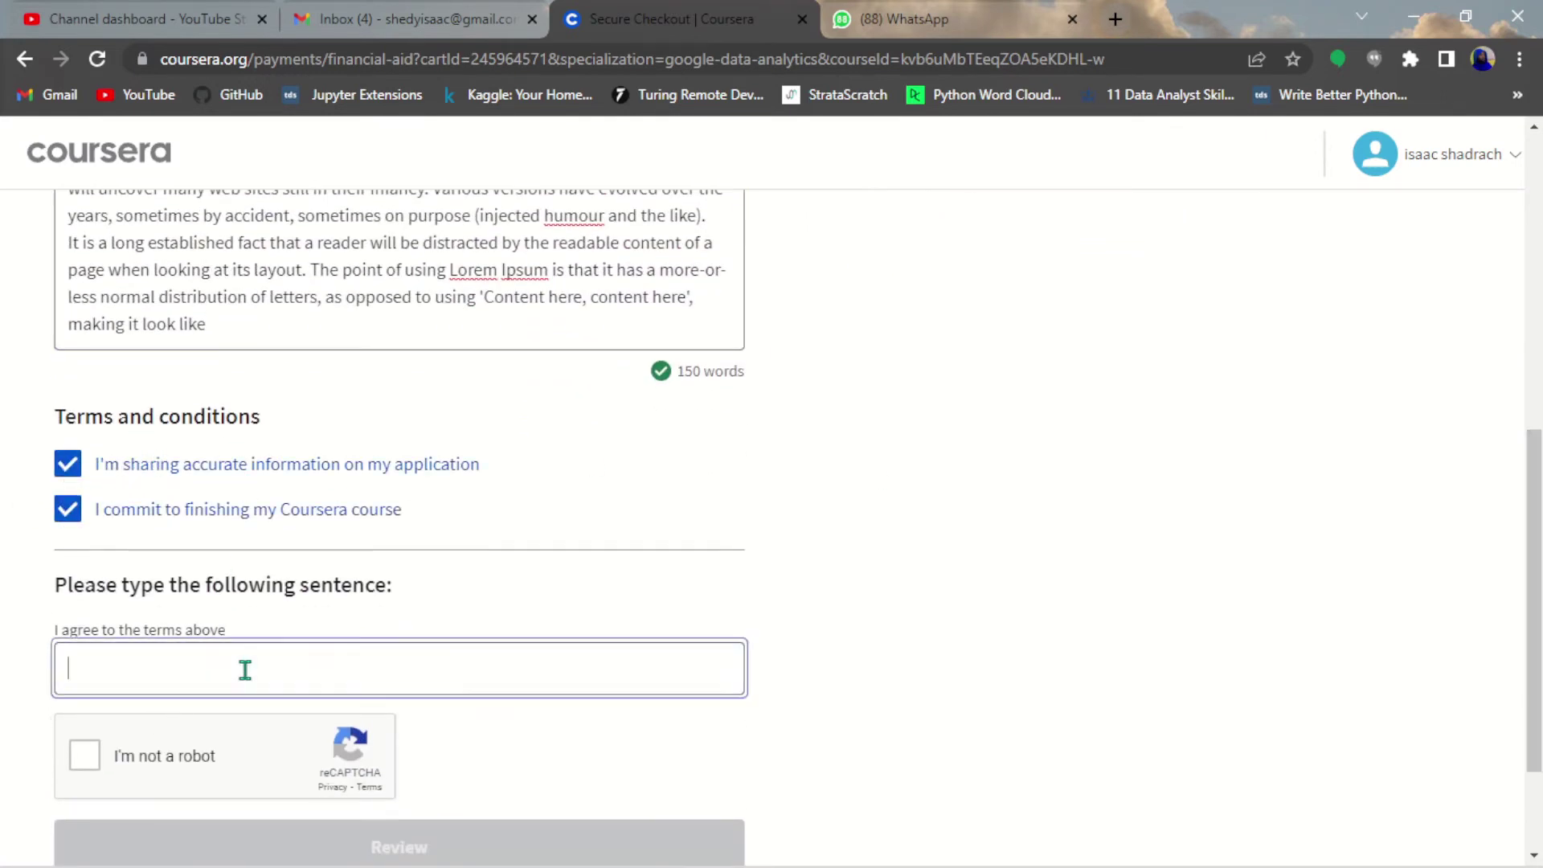
click(241, 632)
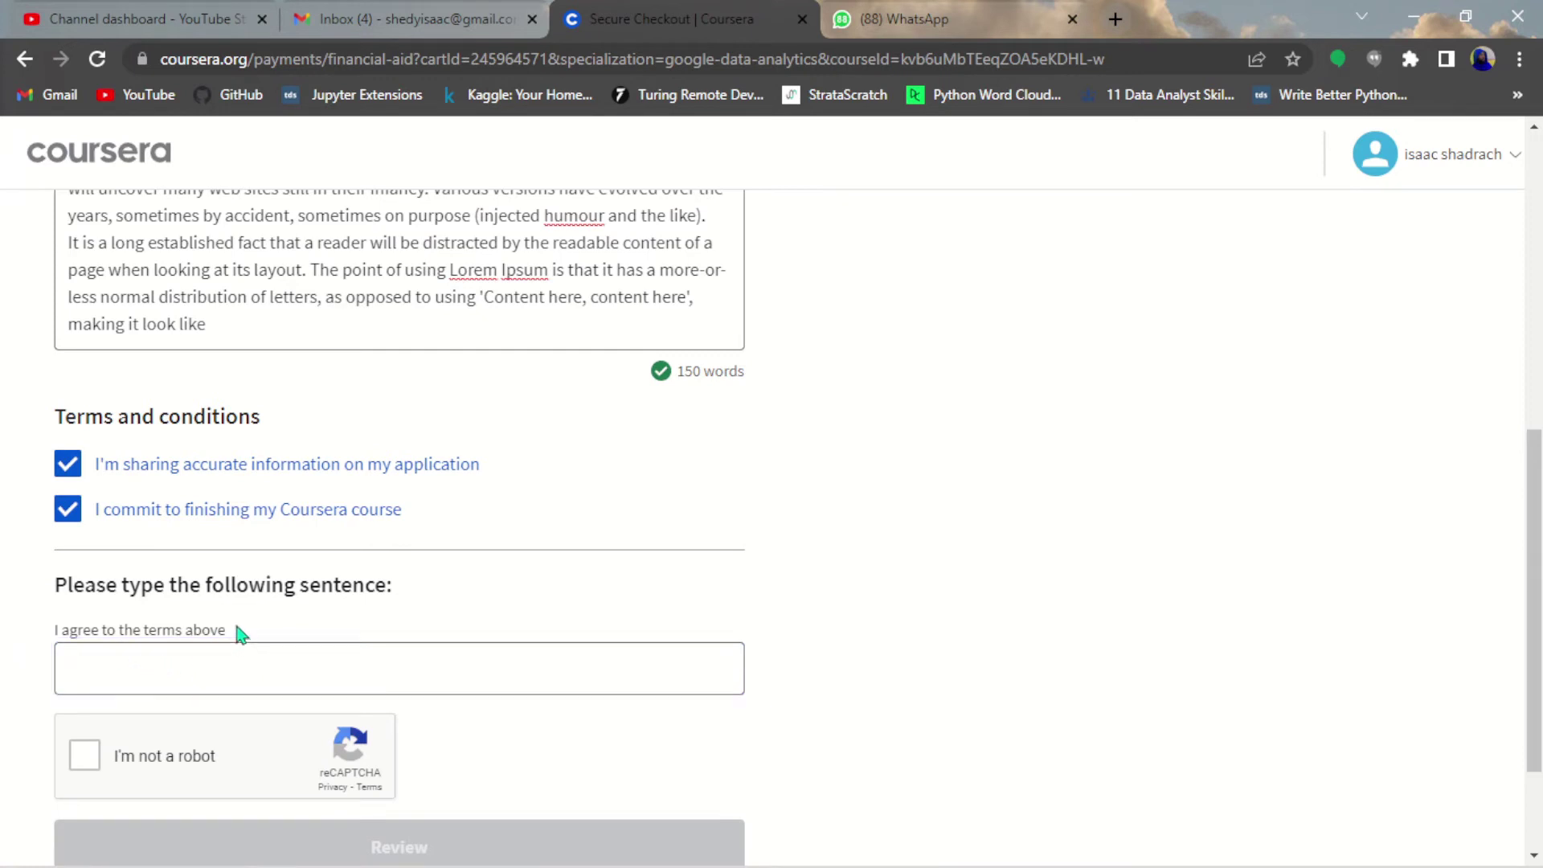
drag(237, 629, 56, 631)
key(ctrl+c)
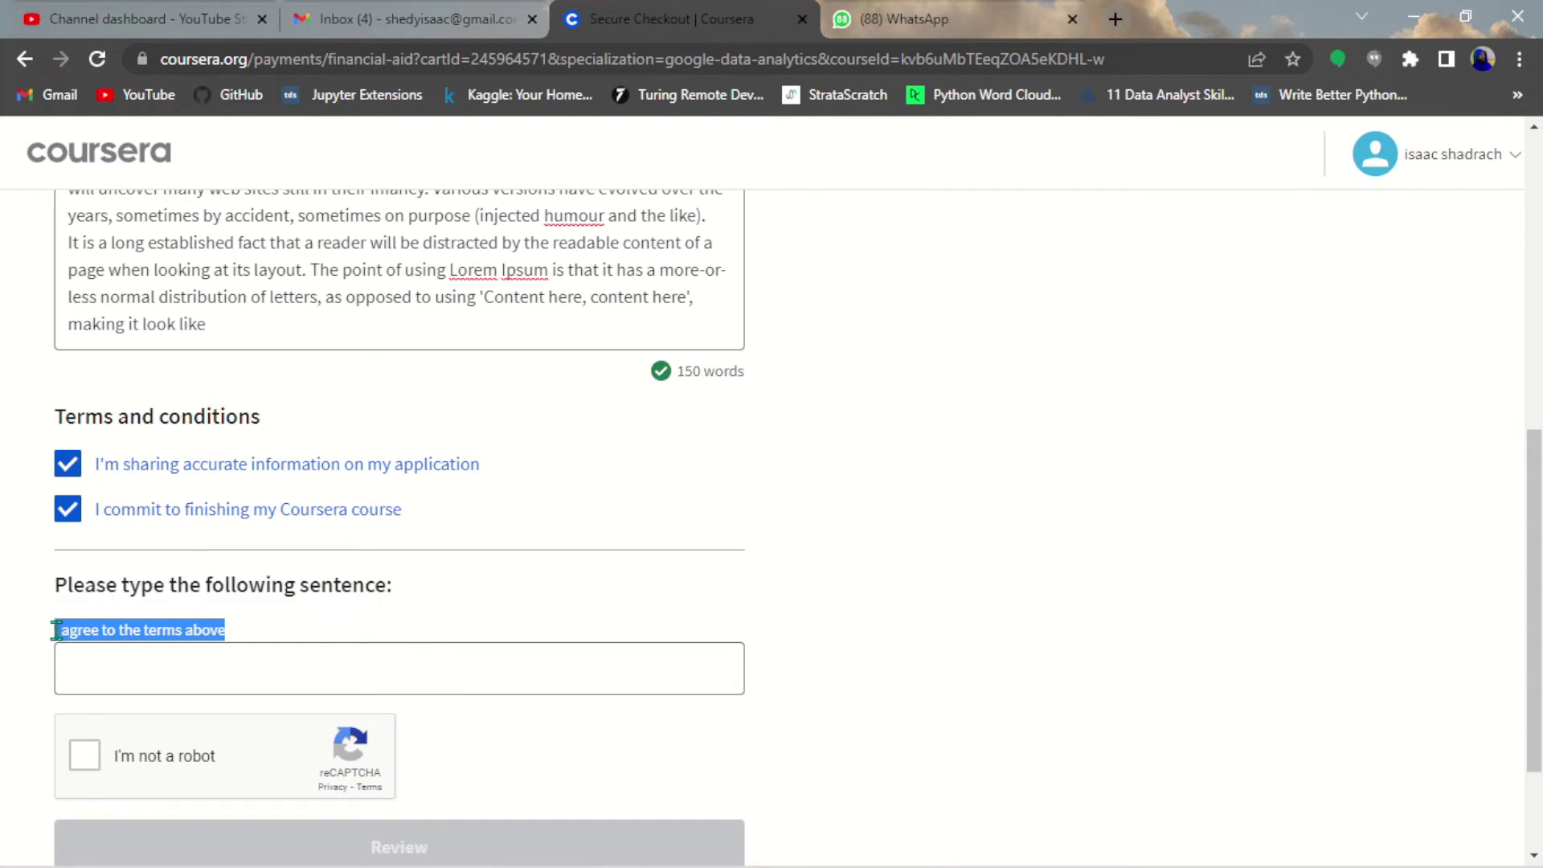
Step: Paste 'I agree to the terms above' into the sentence box and pass the reCAPTCHA check
click(102, 674)
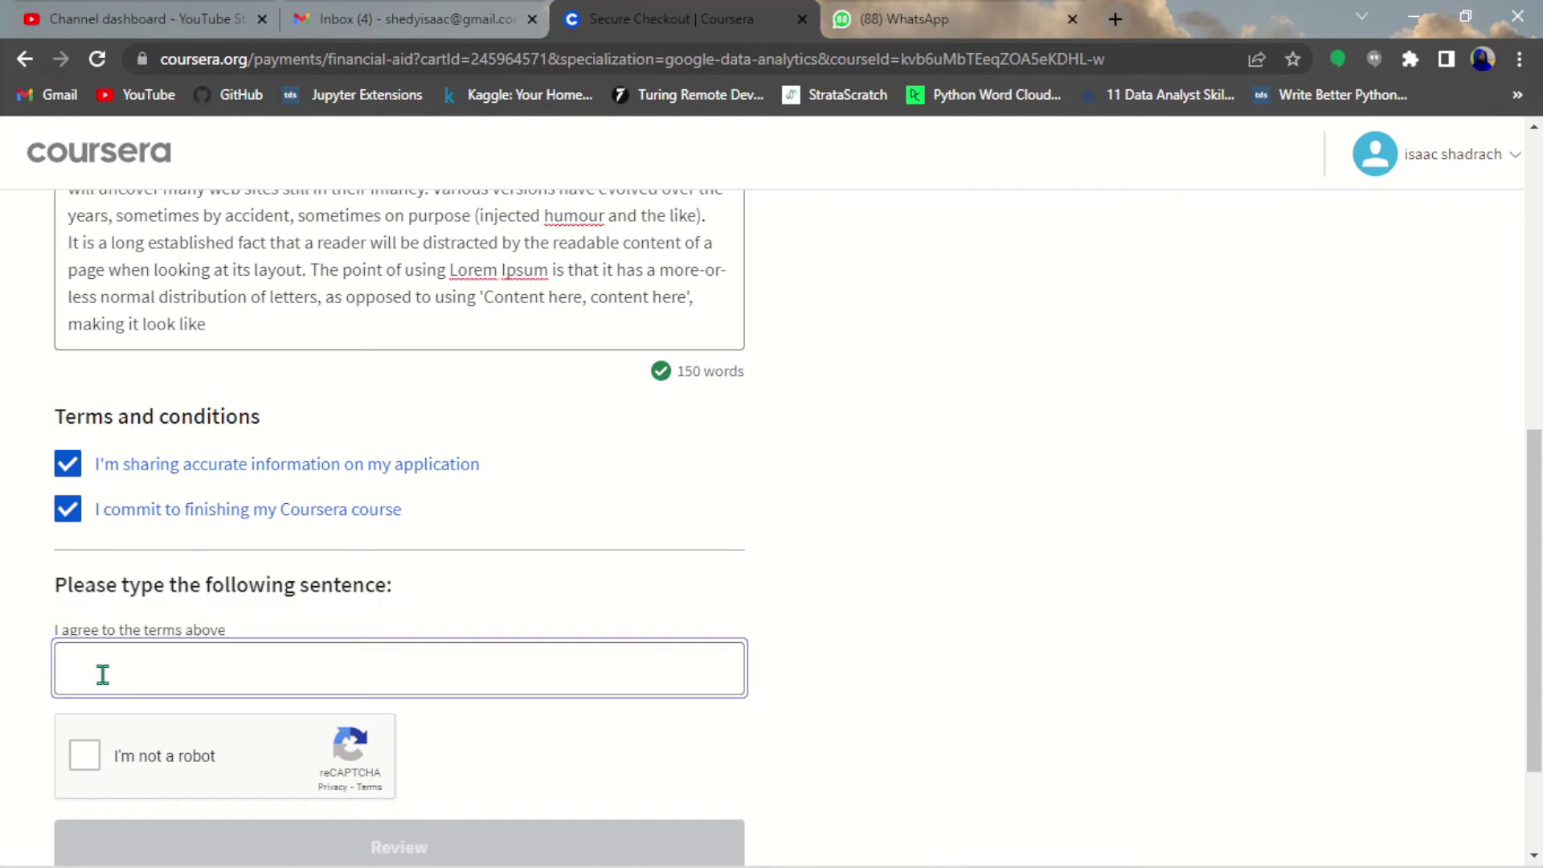
key(ctrl+v)
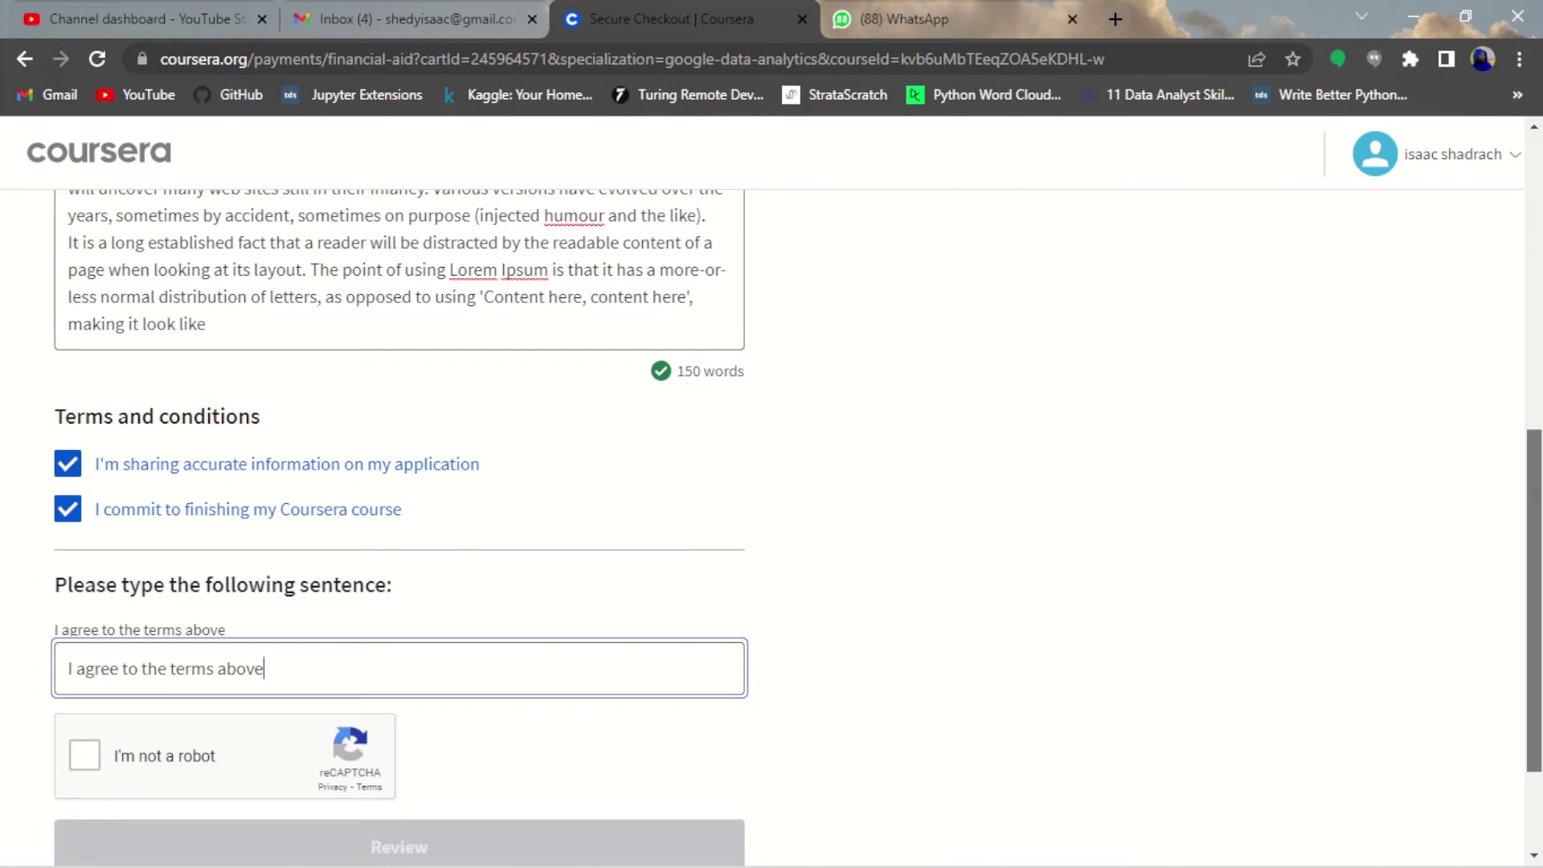
scroll(161, 623, down, 2)
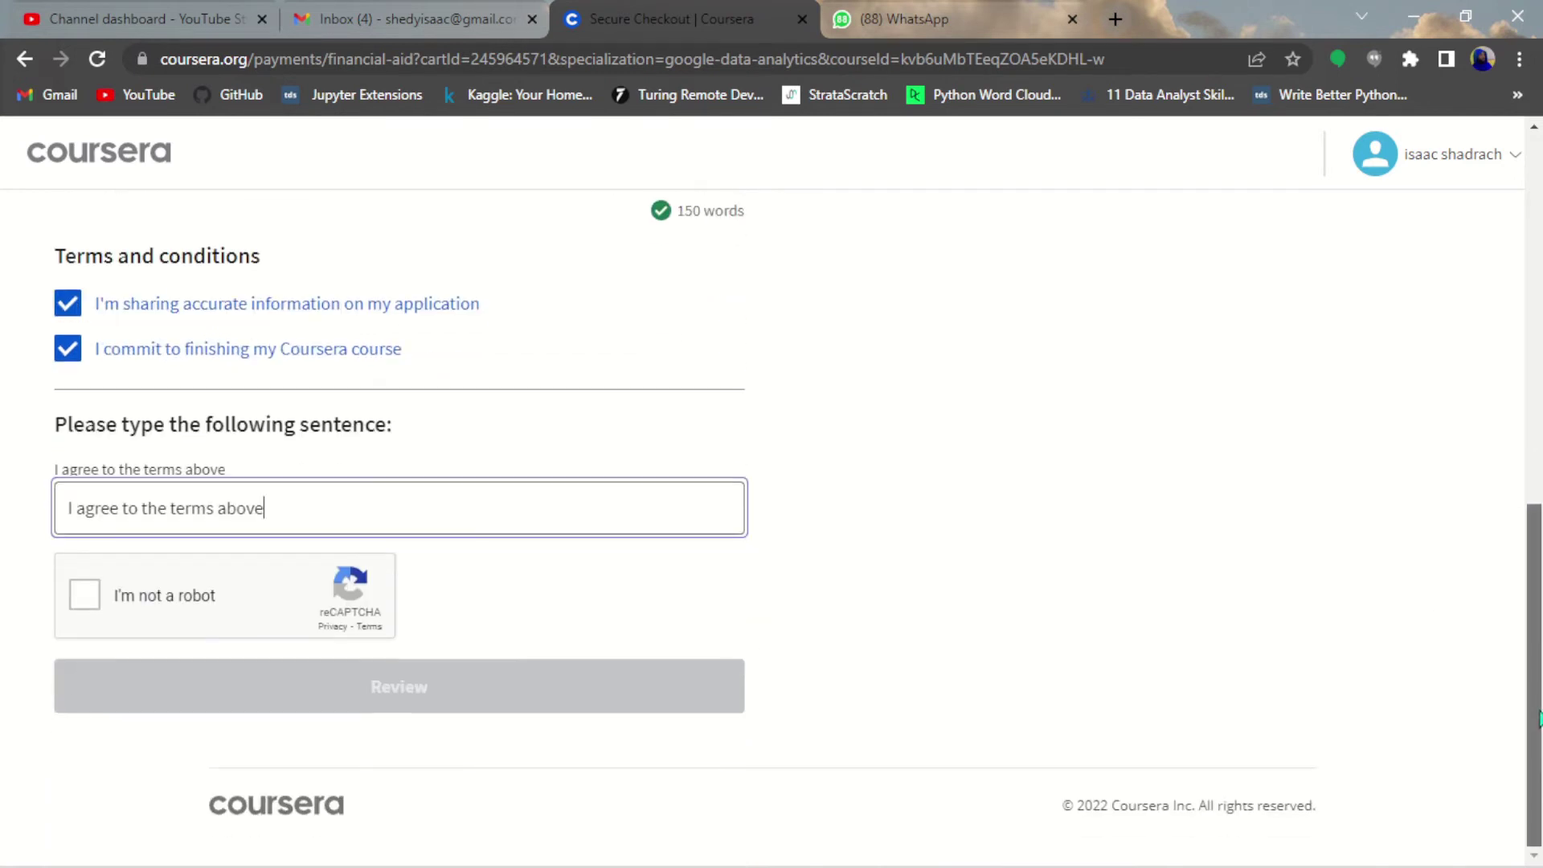
click(90, 597)
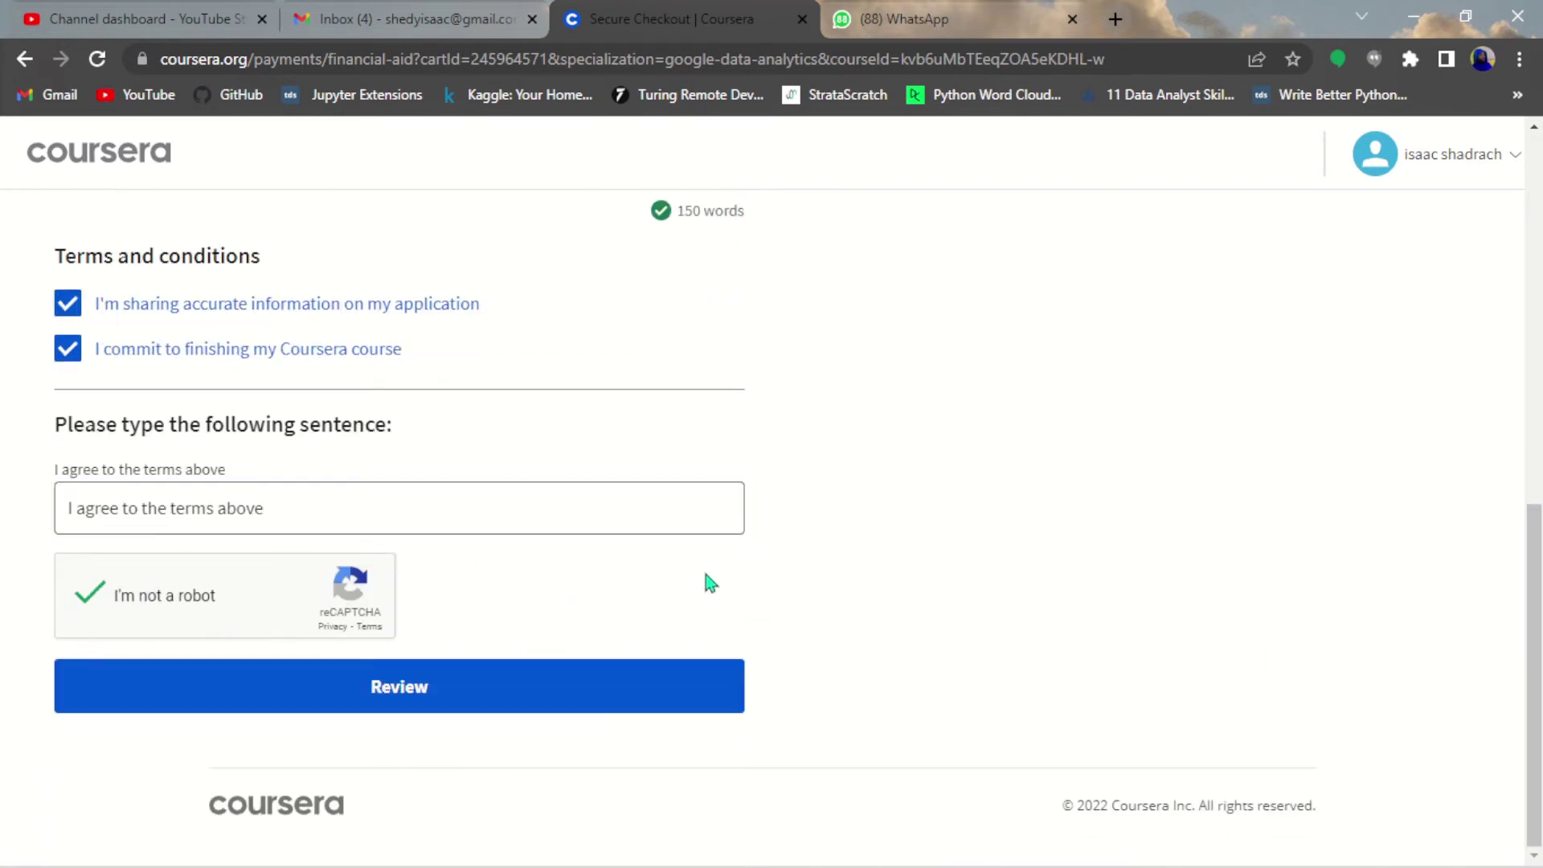
Step: Go to the review page, look over the completed application, then open and close the account menu
click(530, 696)
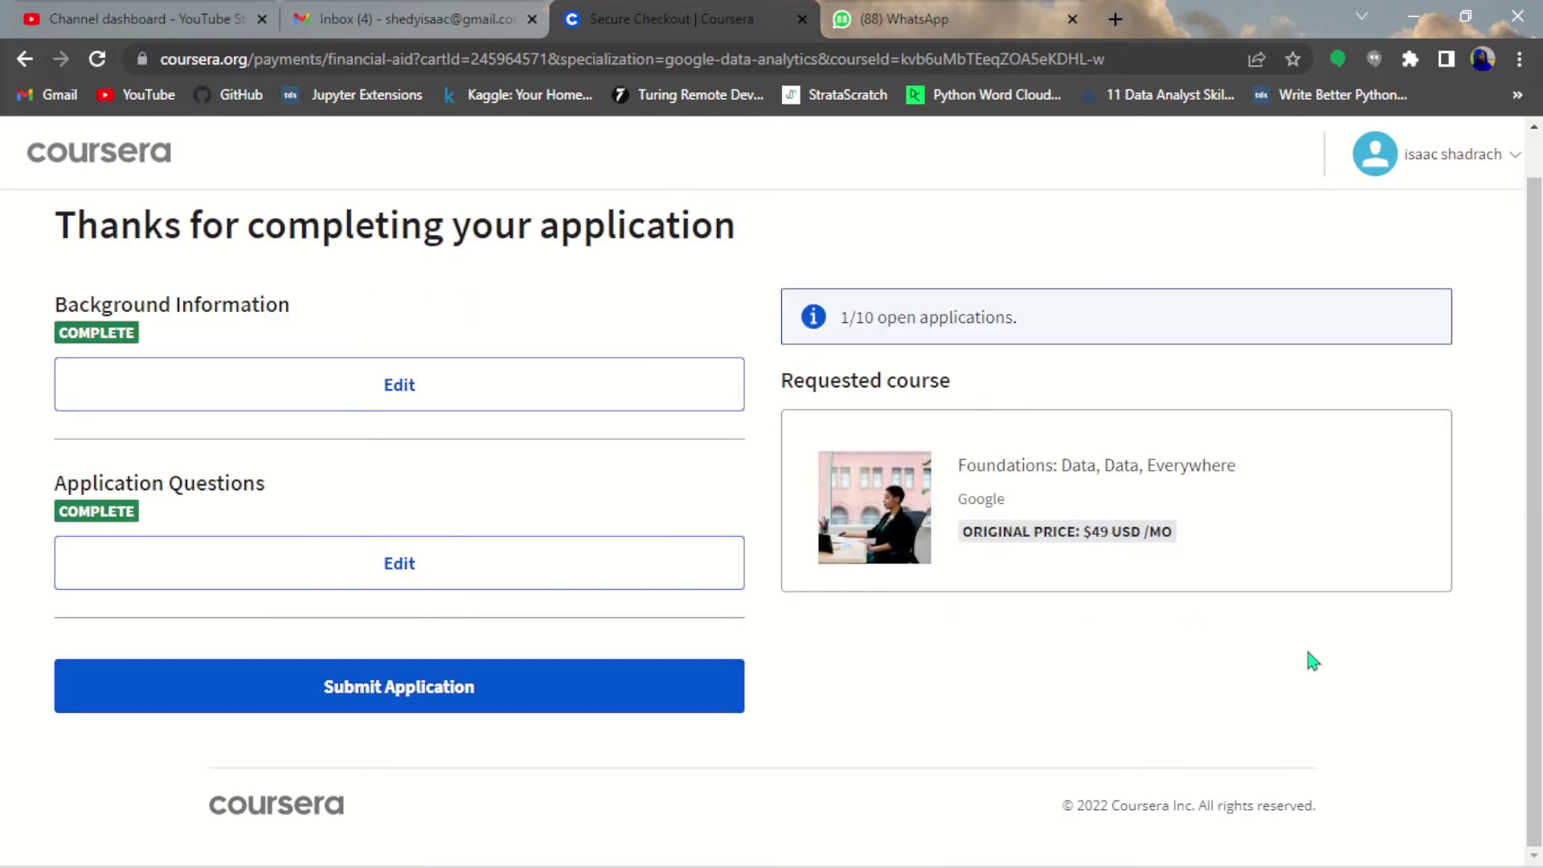
scroll(1538, 623, up, 1)
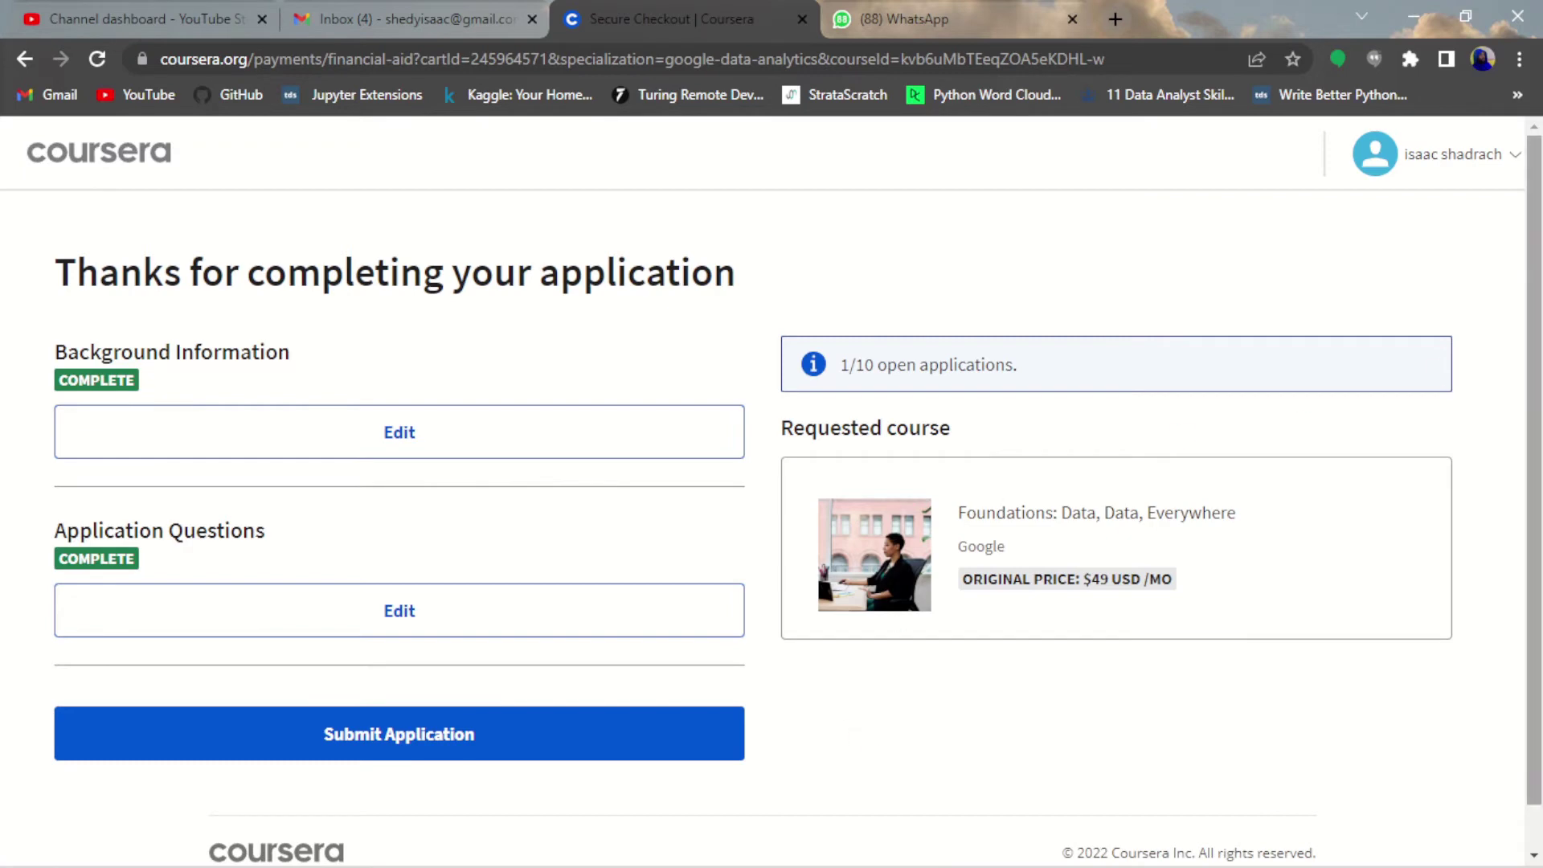
scroll(1535, 623, down, 1)
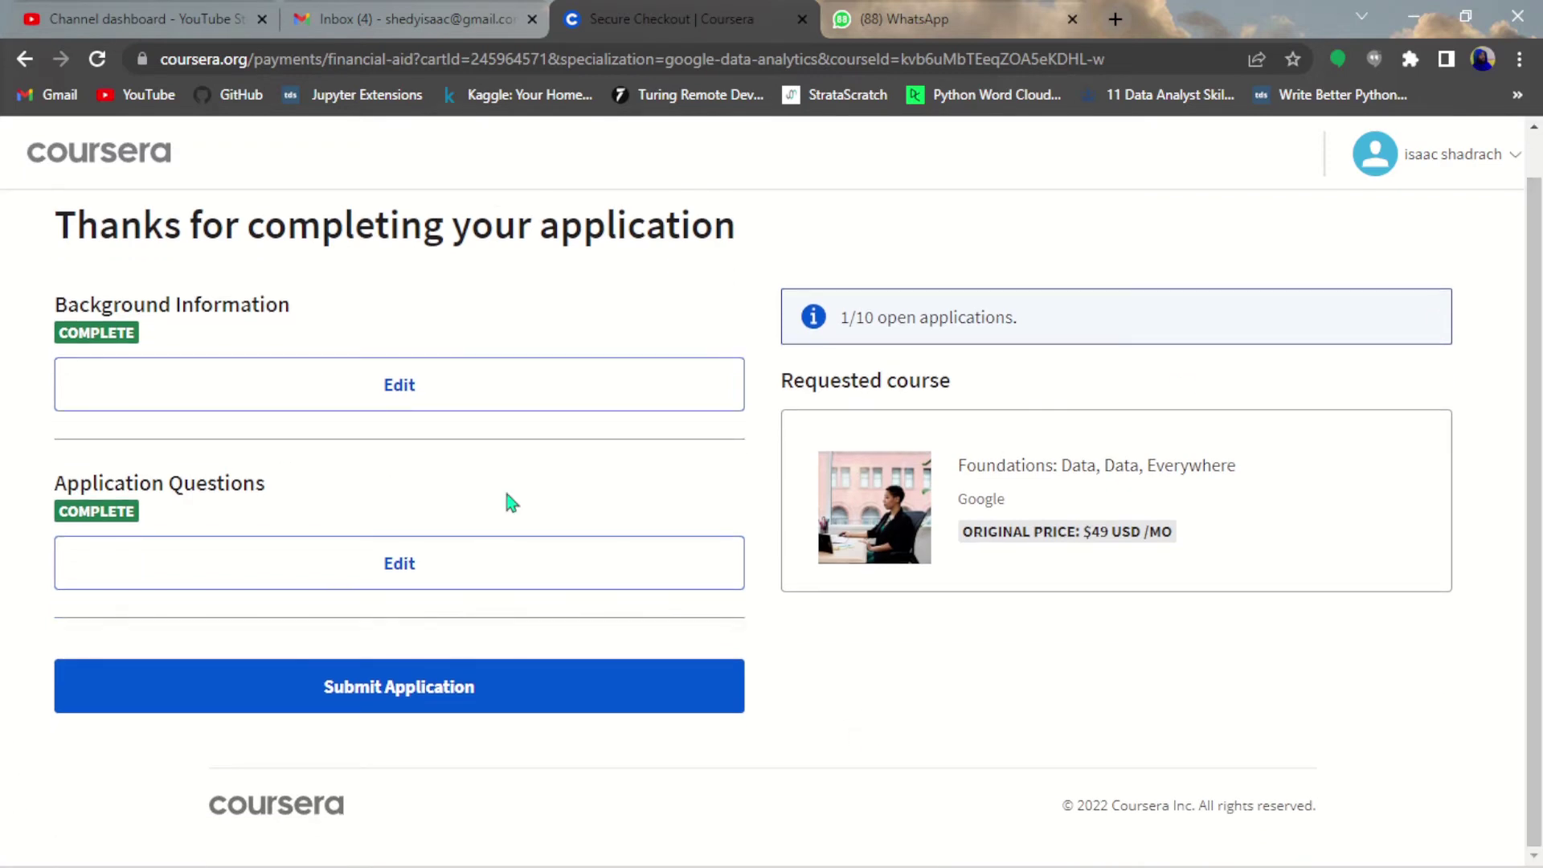
click(1449, 179)
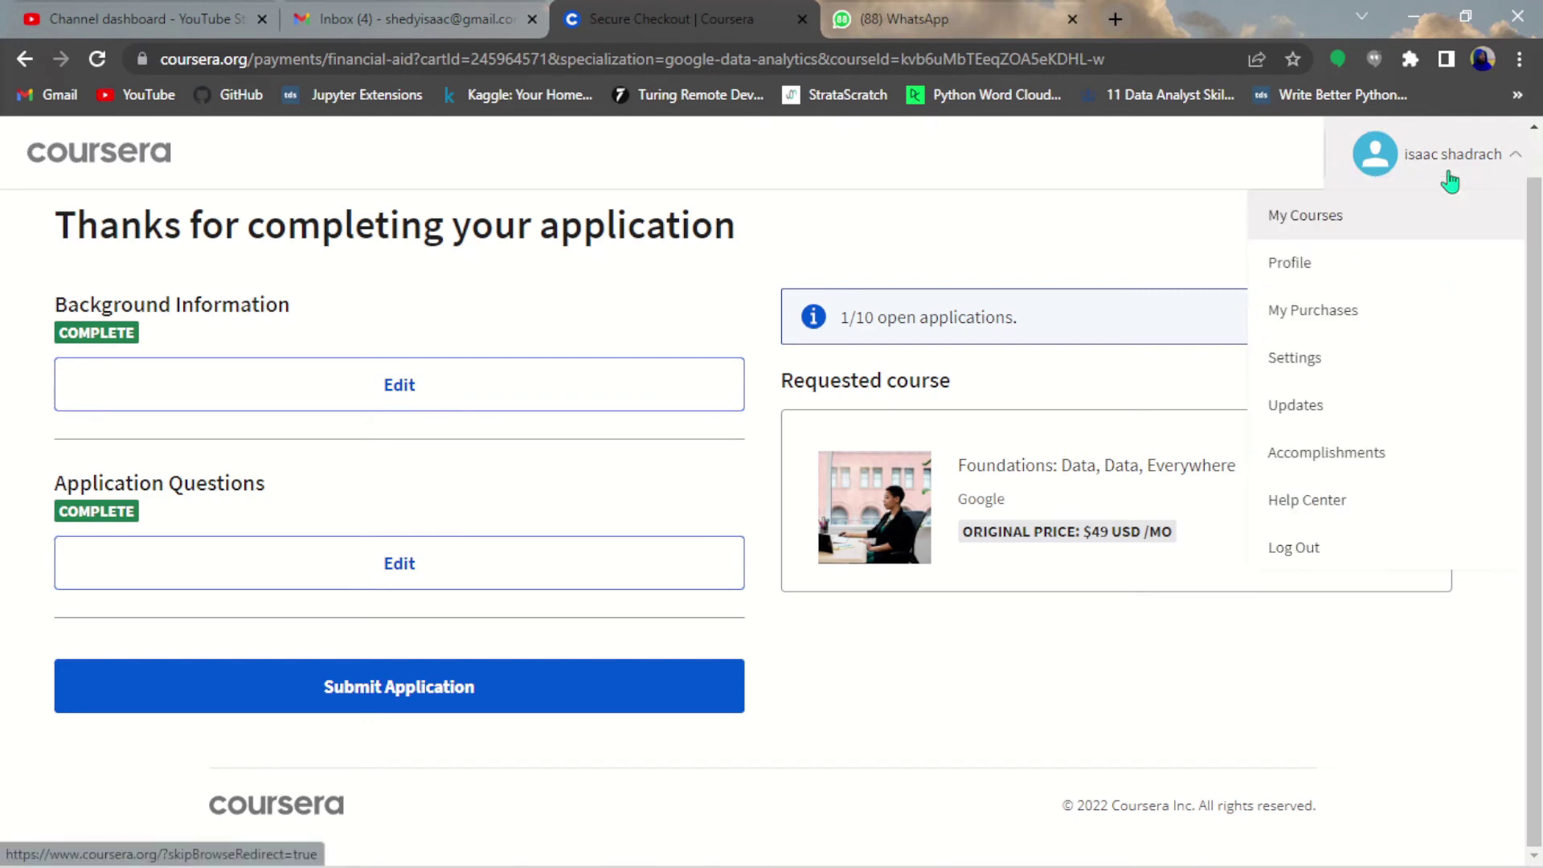
click(994, 186)
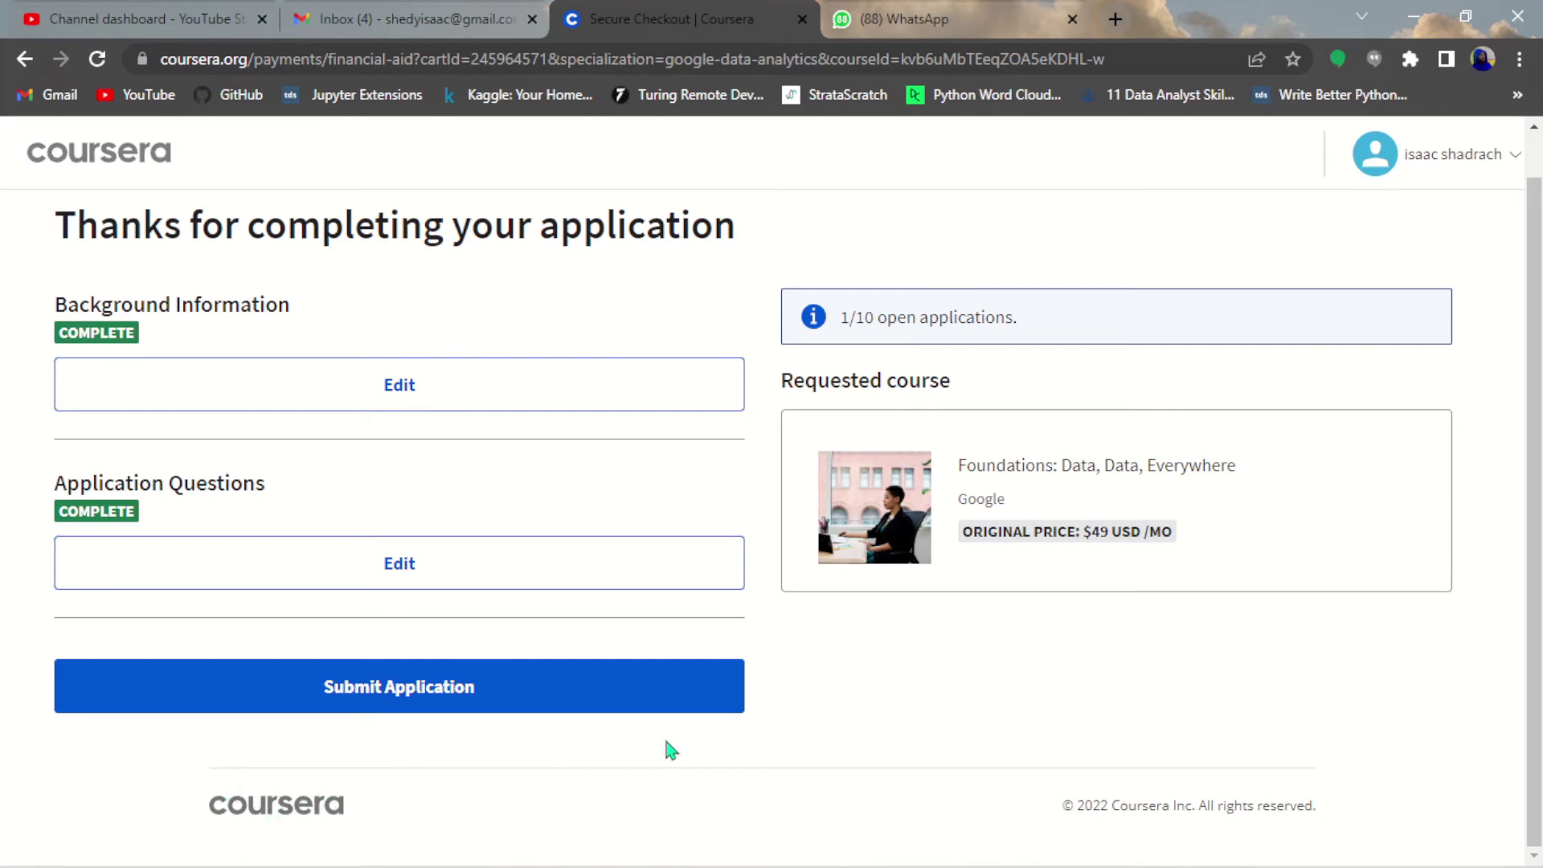
Step: Leave the application via My Courses and reopen Google Data Analytics from recently viewed searches
click(1459, 178)
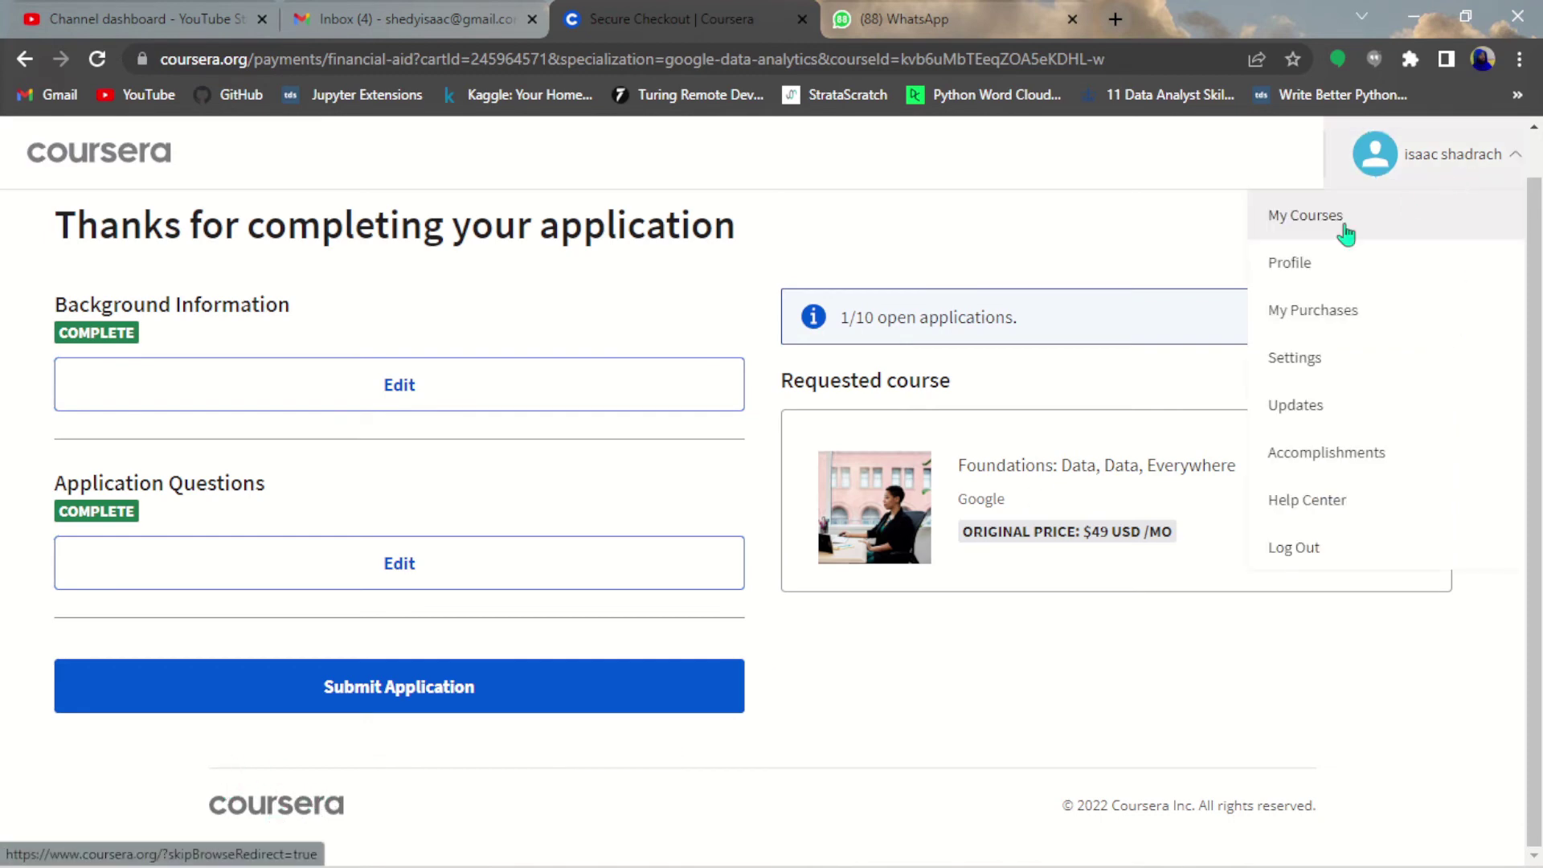
click(1312, 224)
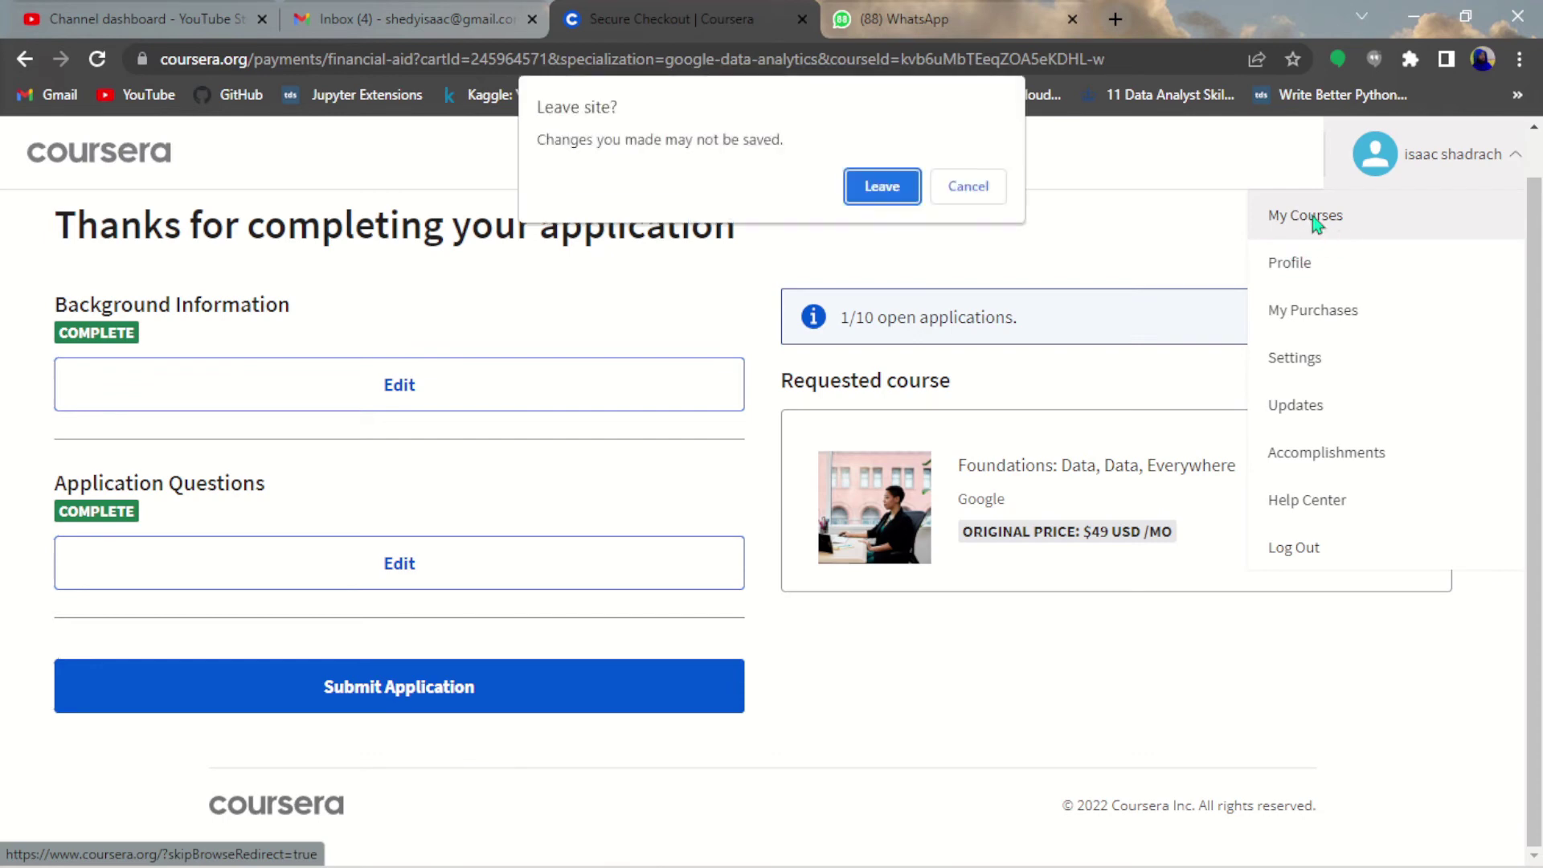
click(890, 188)
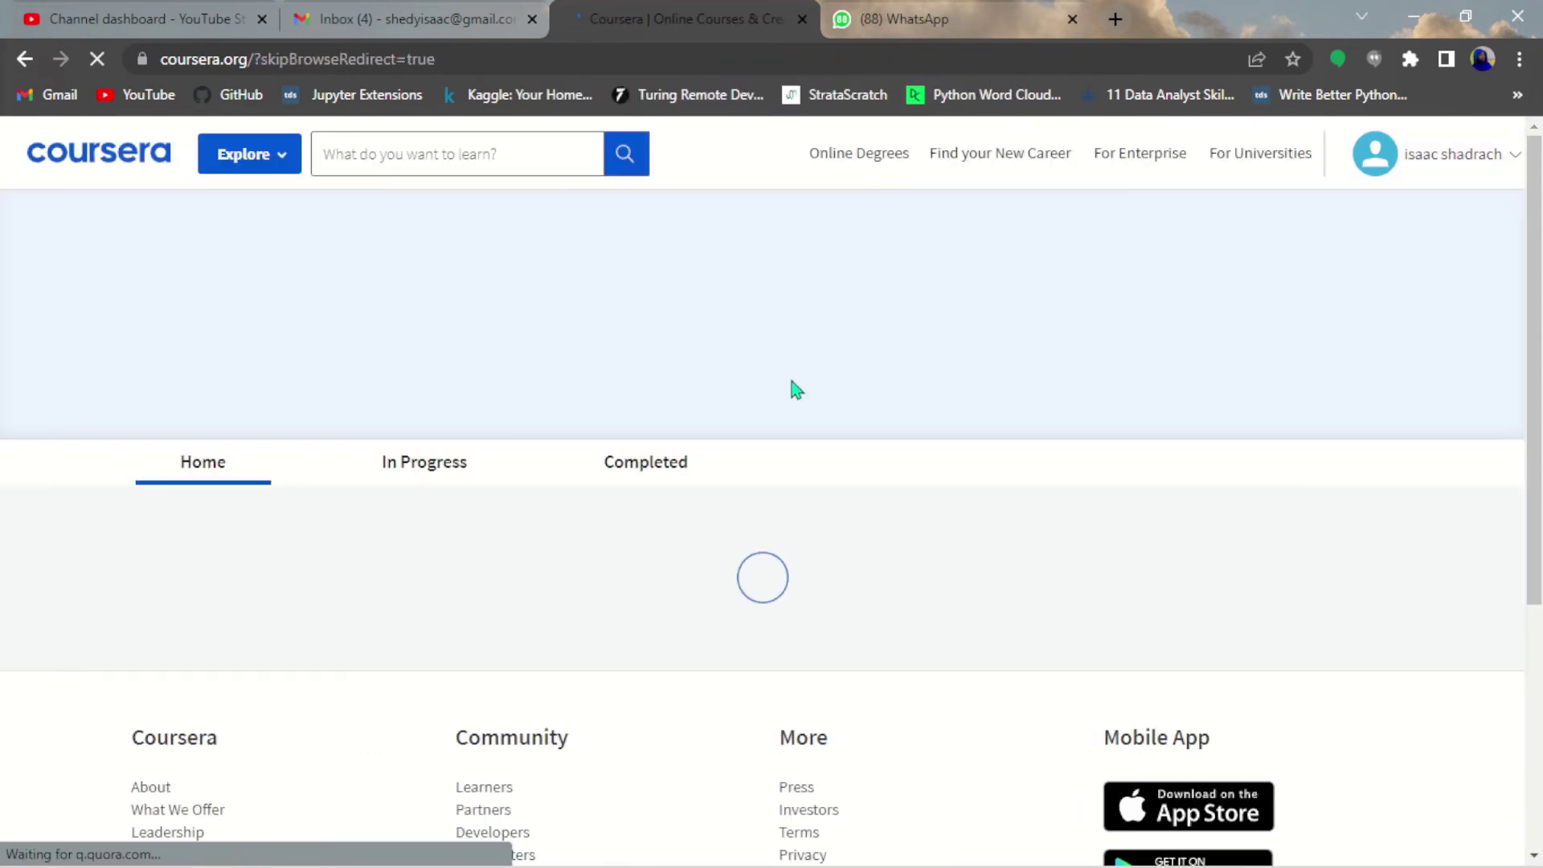
click(461, 155)
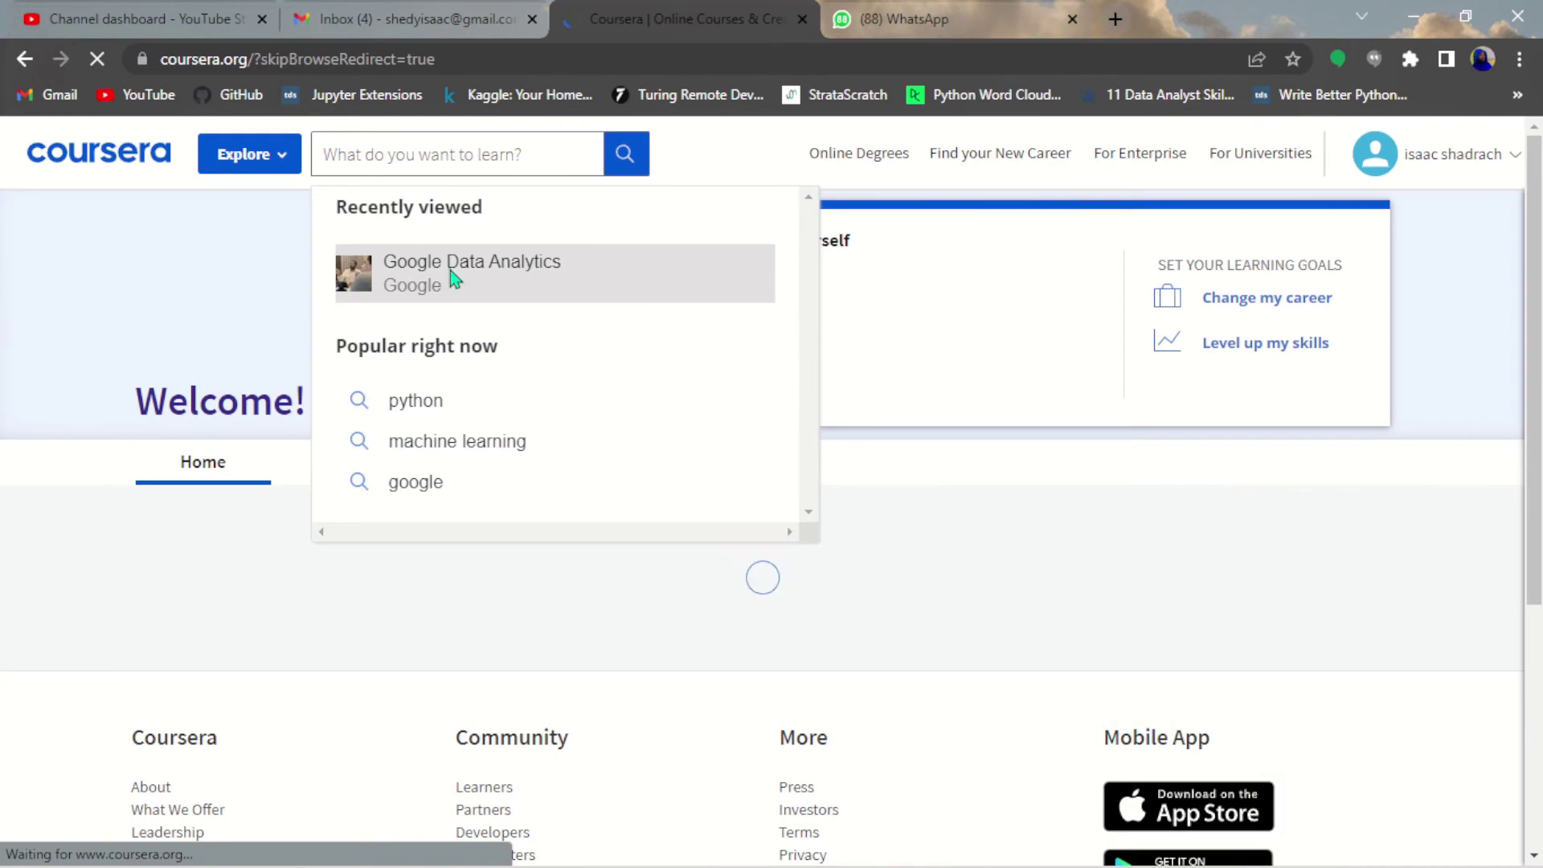
click(450, 270)
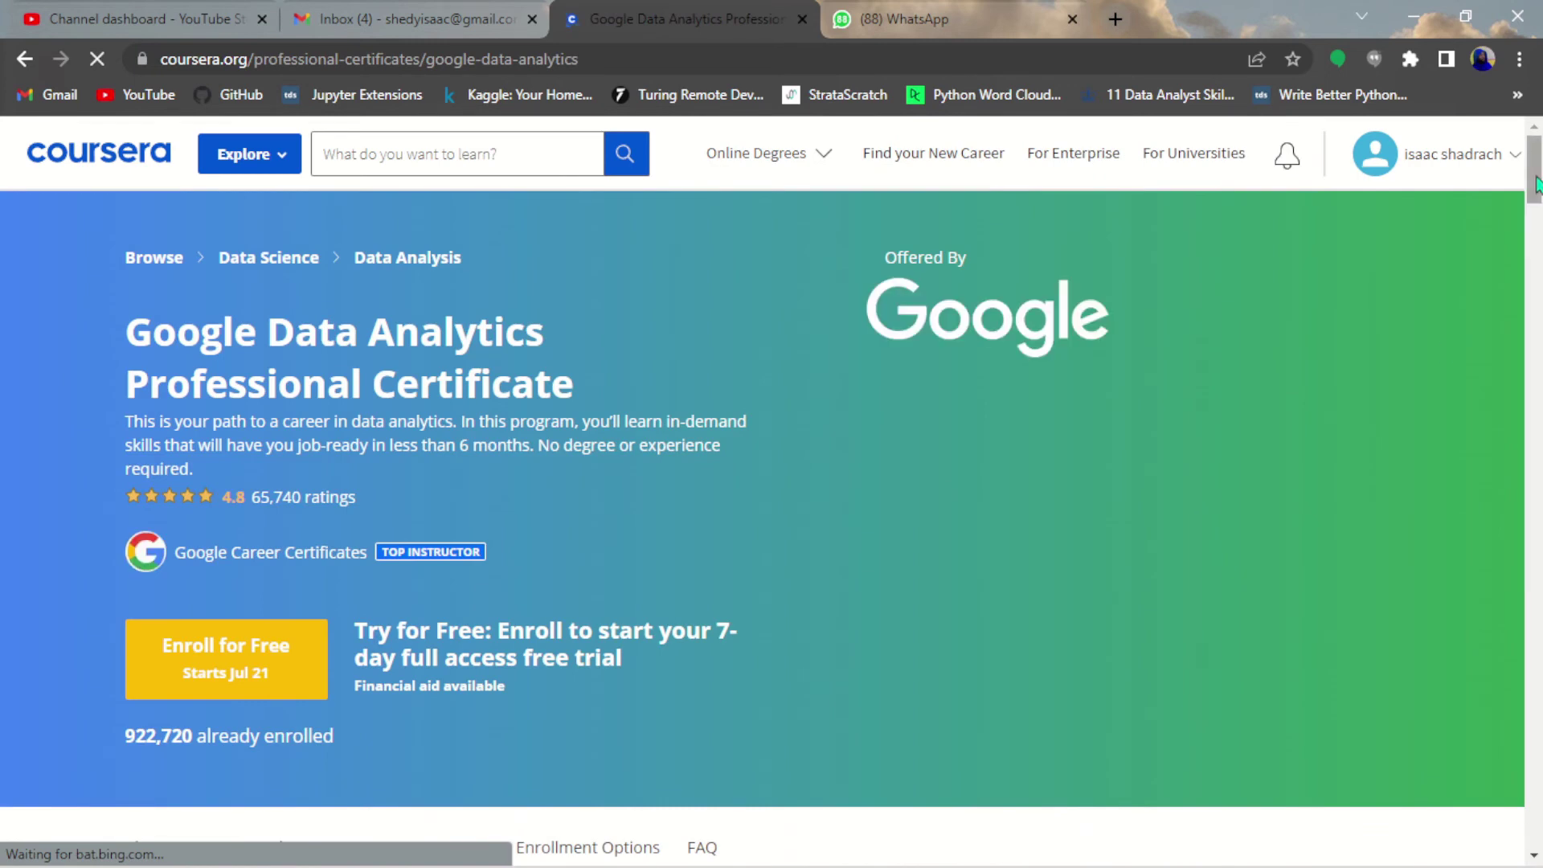
Step: Follow the 'Financial aid available' link below the enroll button to start a new aid request
scroll(444, 487, down, 3)
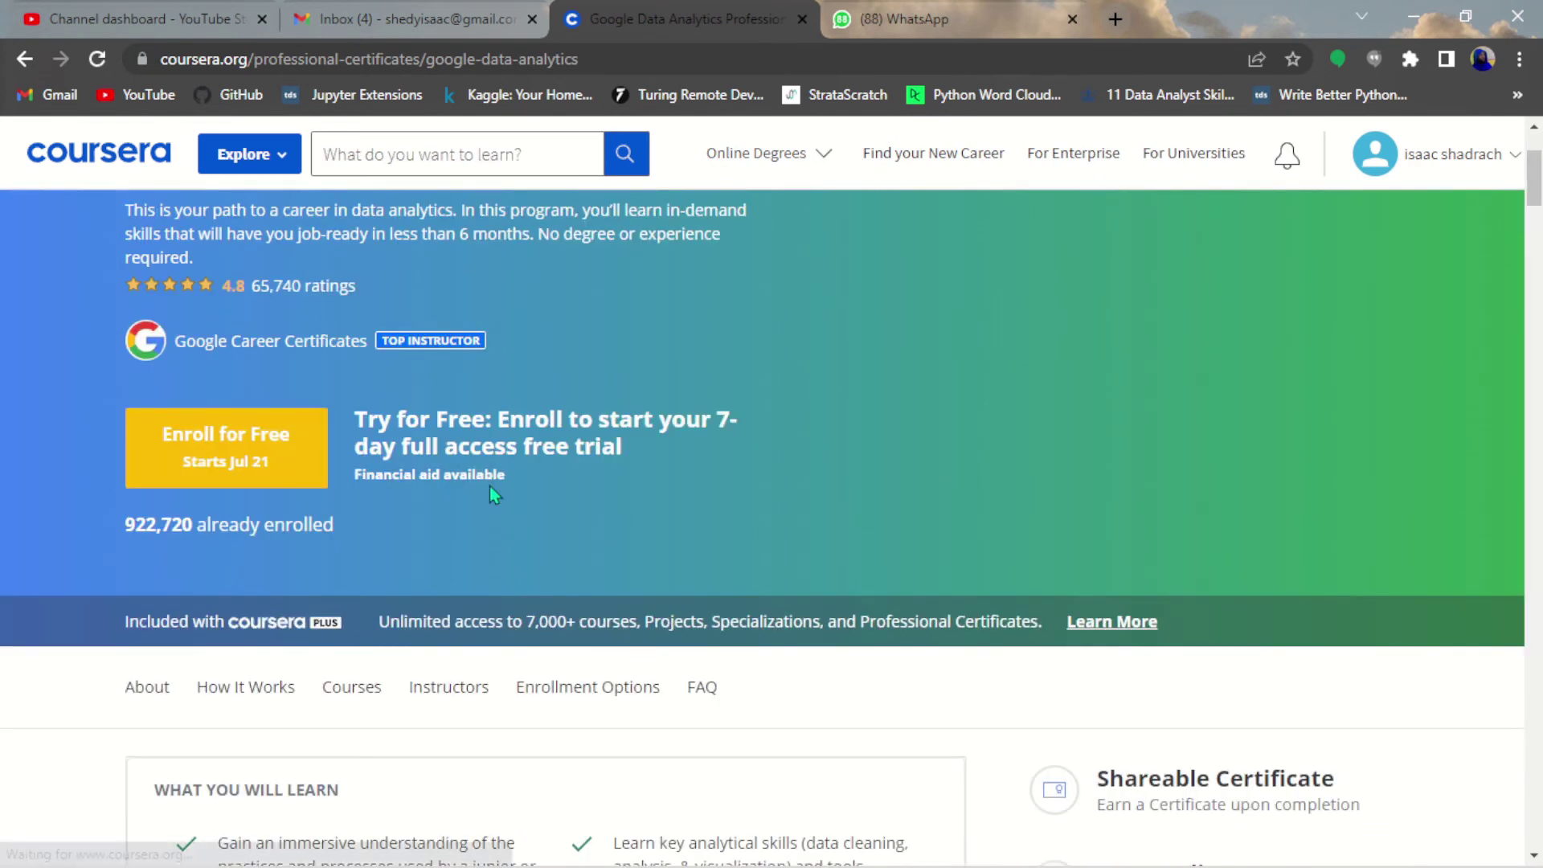
click(446, 480)
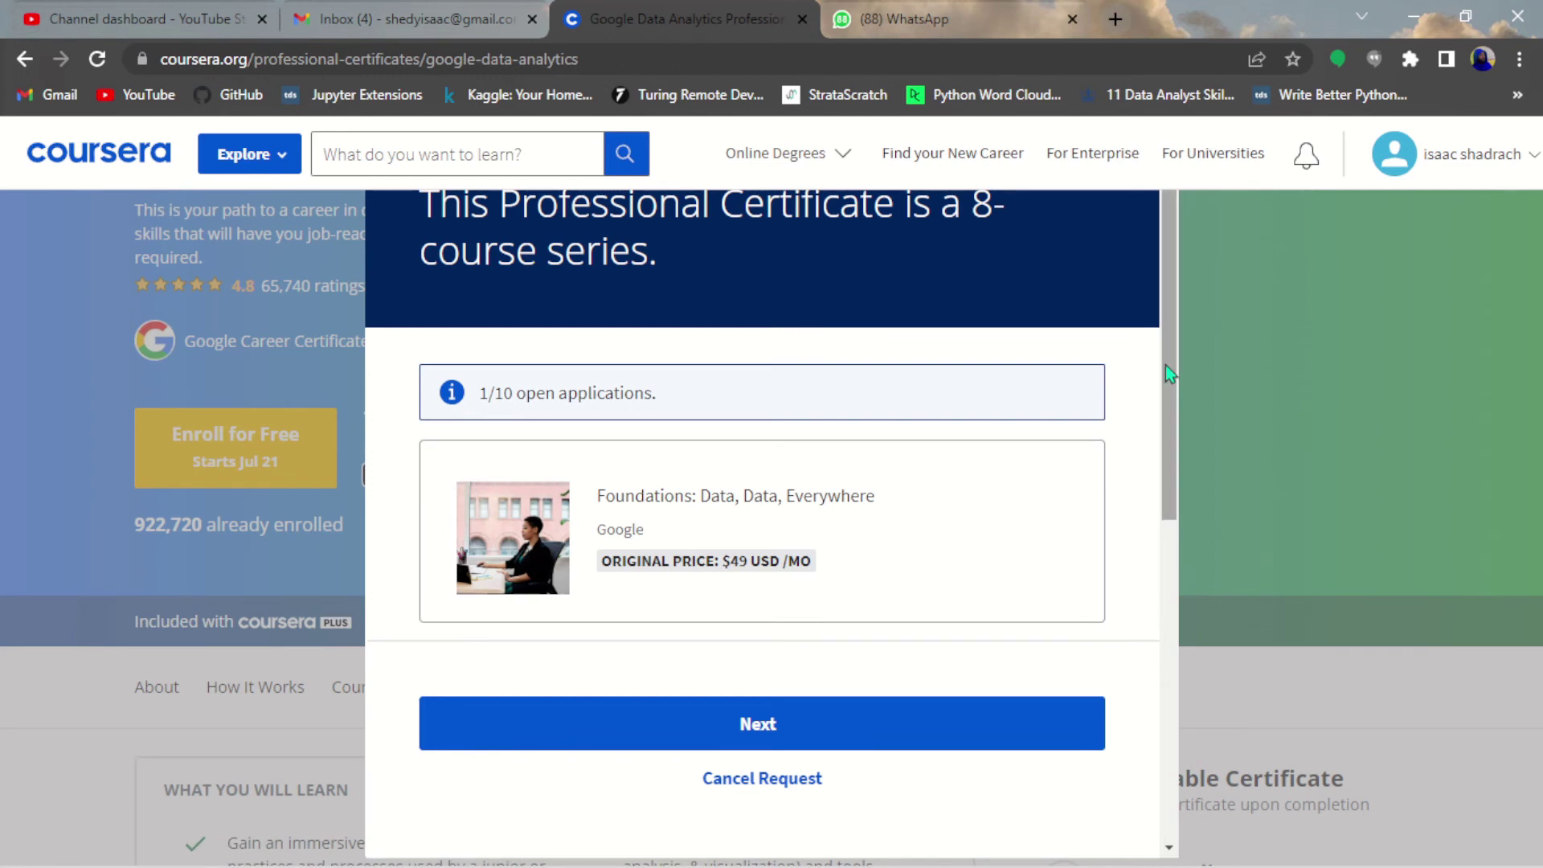
Step: Select Course 2 as the course for the financial aid request
scroll(1166, 371, down, 4)
click(435, 412)
click(435, 480)
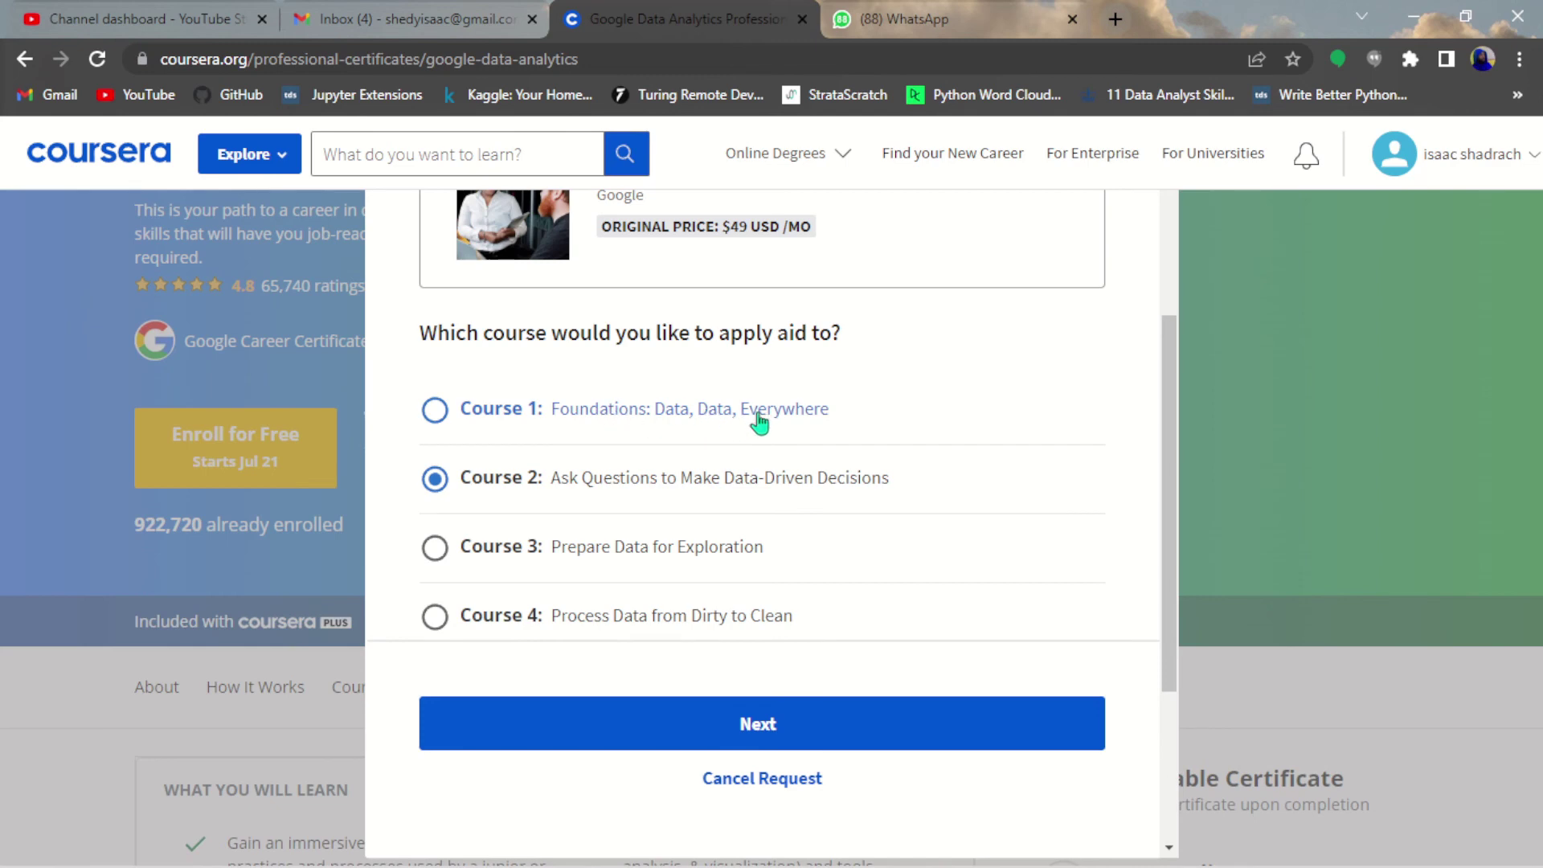
Step: Briefly check the Notepad notes, then close the financial aid dialog
mouse_move(1045, 865)
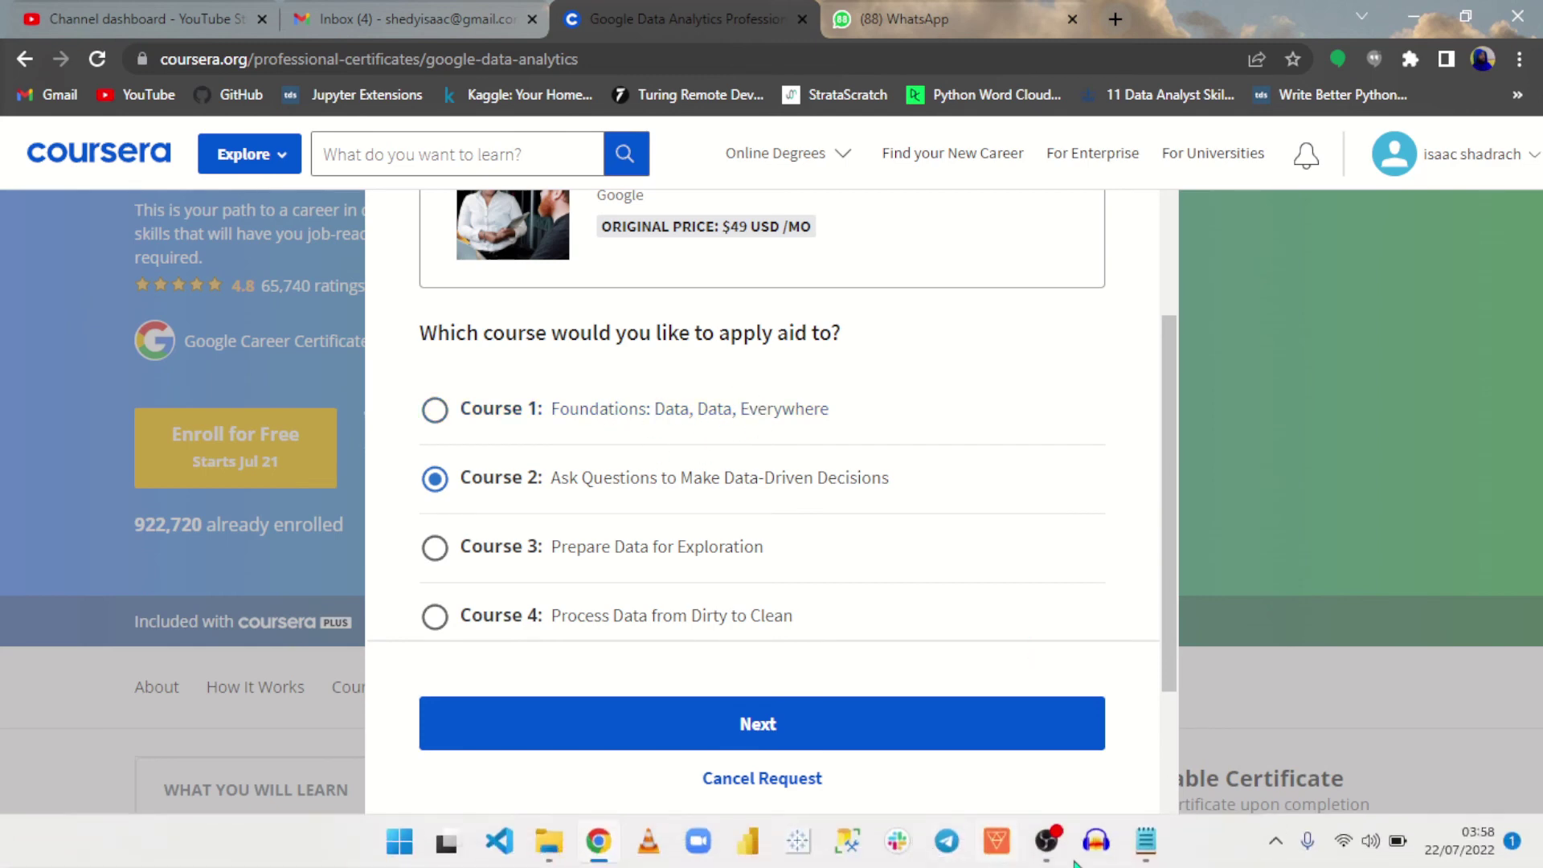
click(1146, 852)
click(1147, 851)
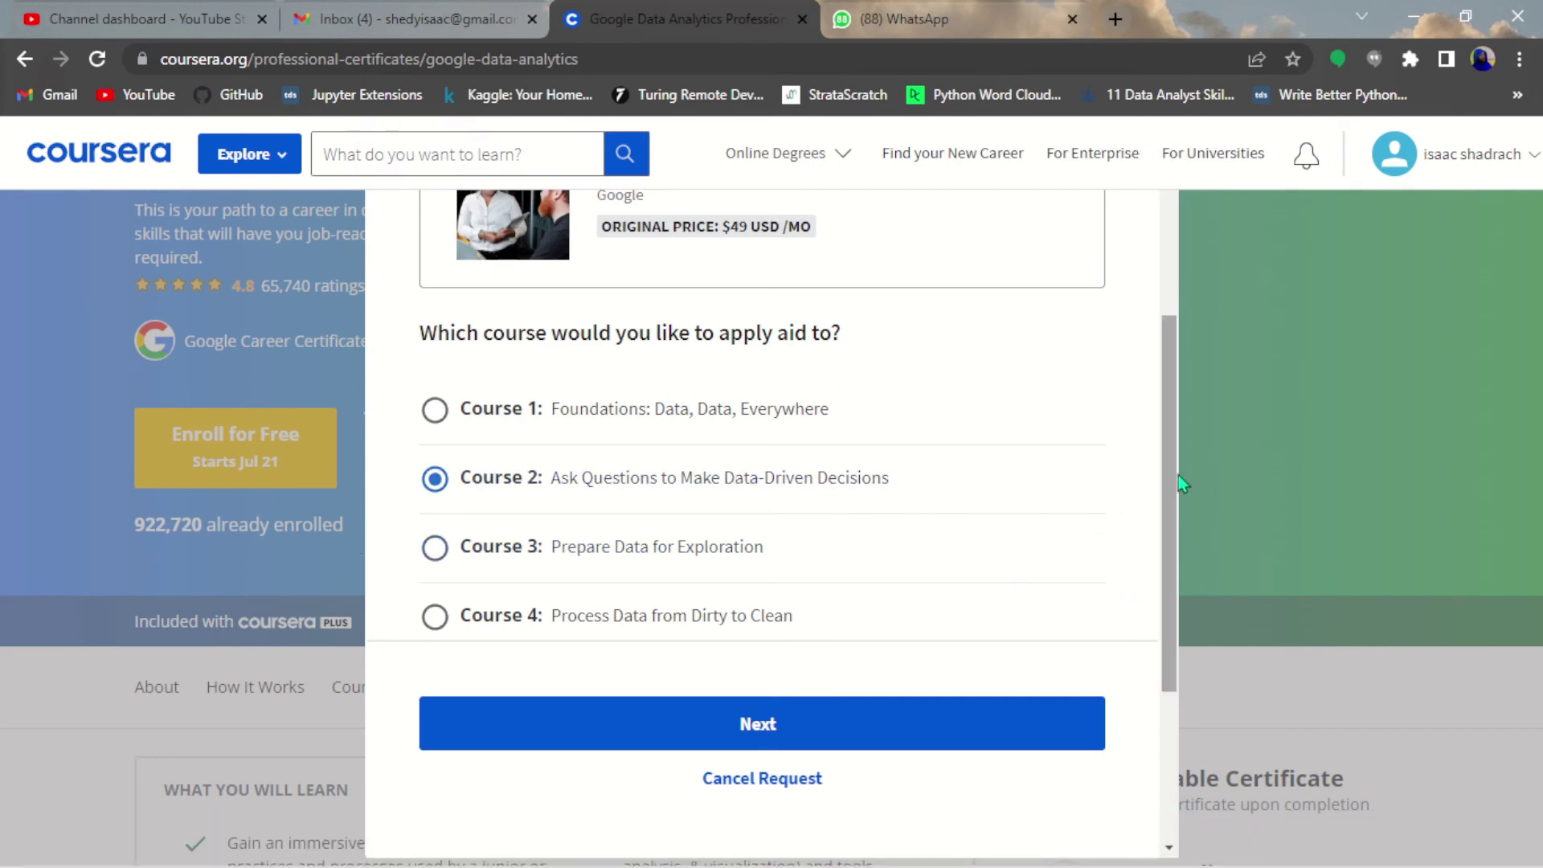
drag(1170, 465, 1255, 359)
click(1327, 401)
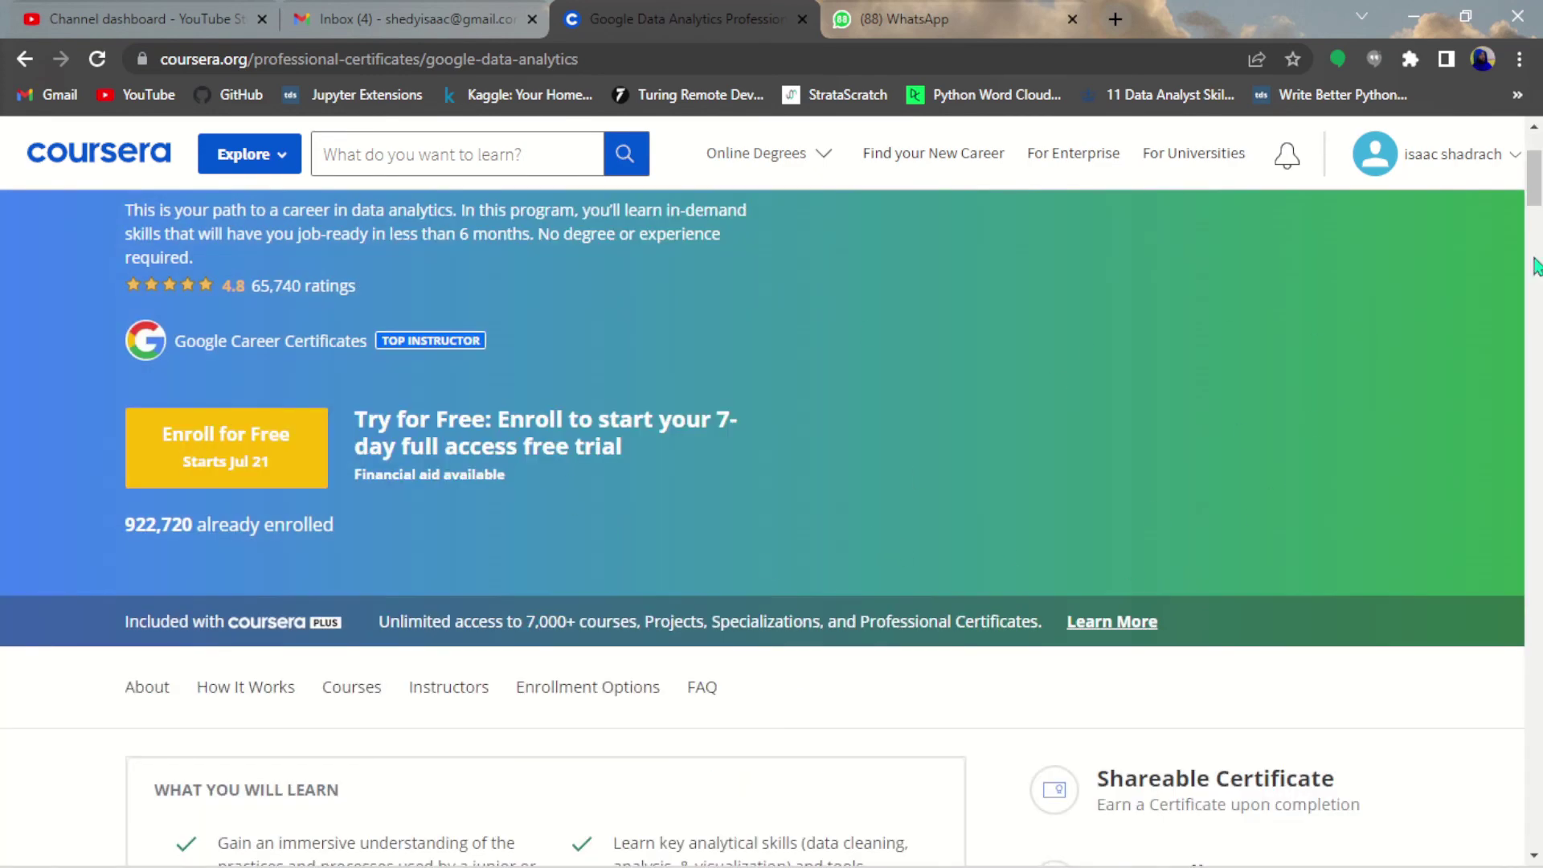
mouse_move(1534, 178)
mouse_down()
mouse_move(1533, 226)
mouse_move(1533, 157)
mouse_up()
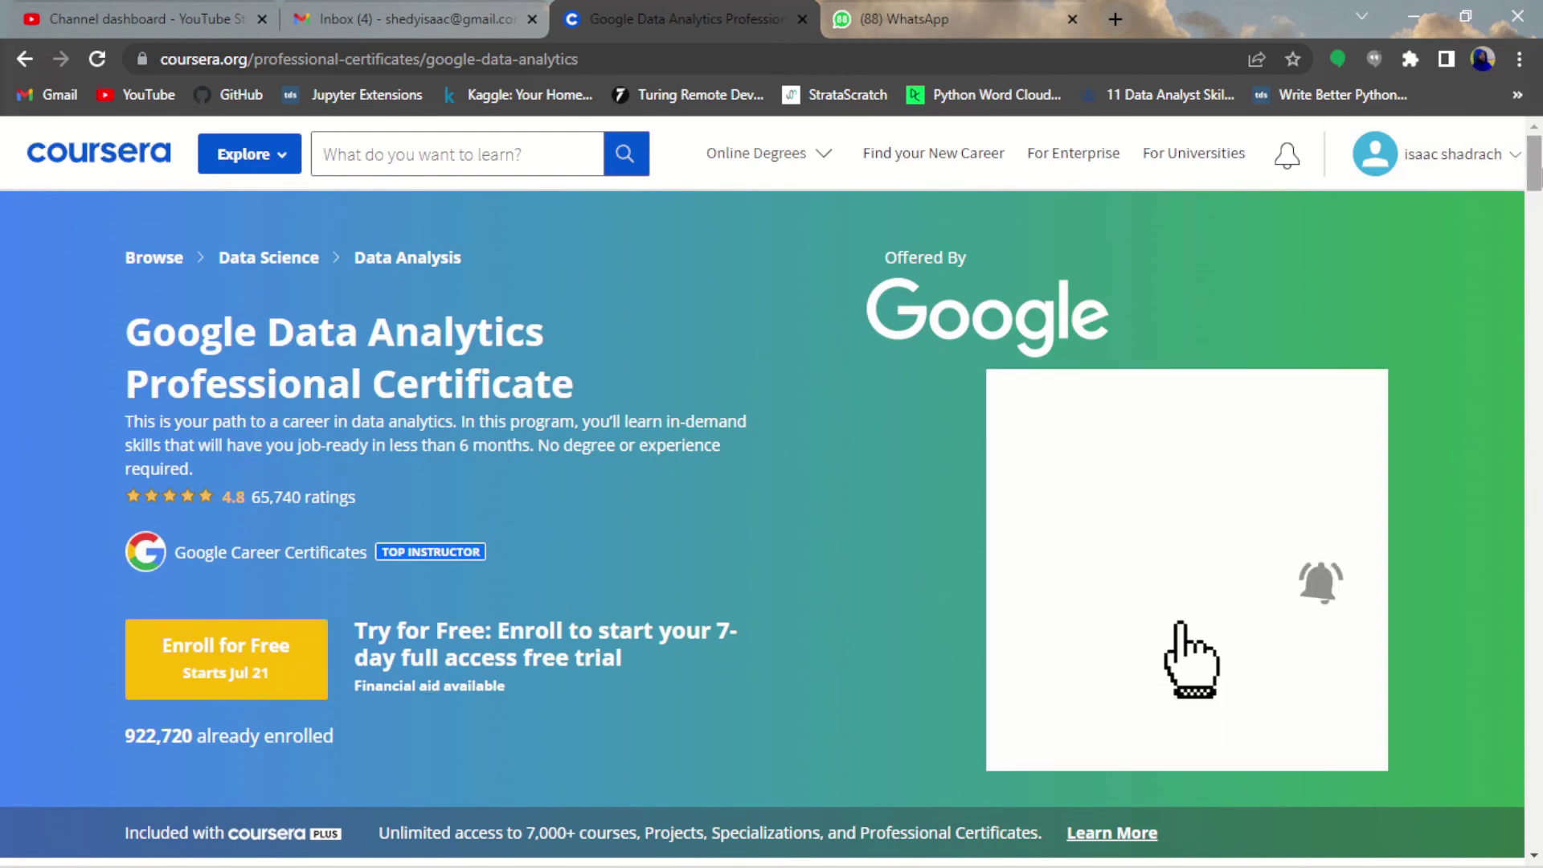
click(1536, 325)
click(1538, 176)
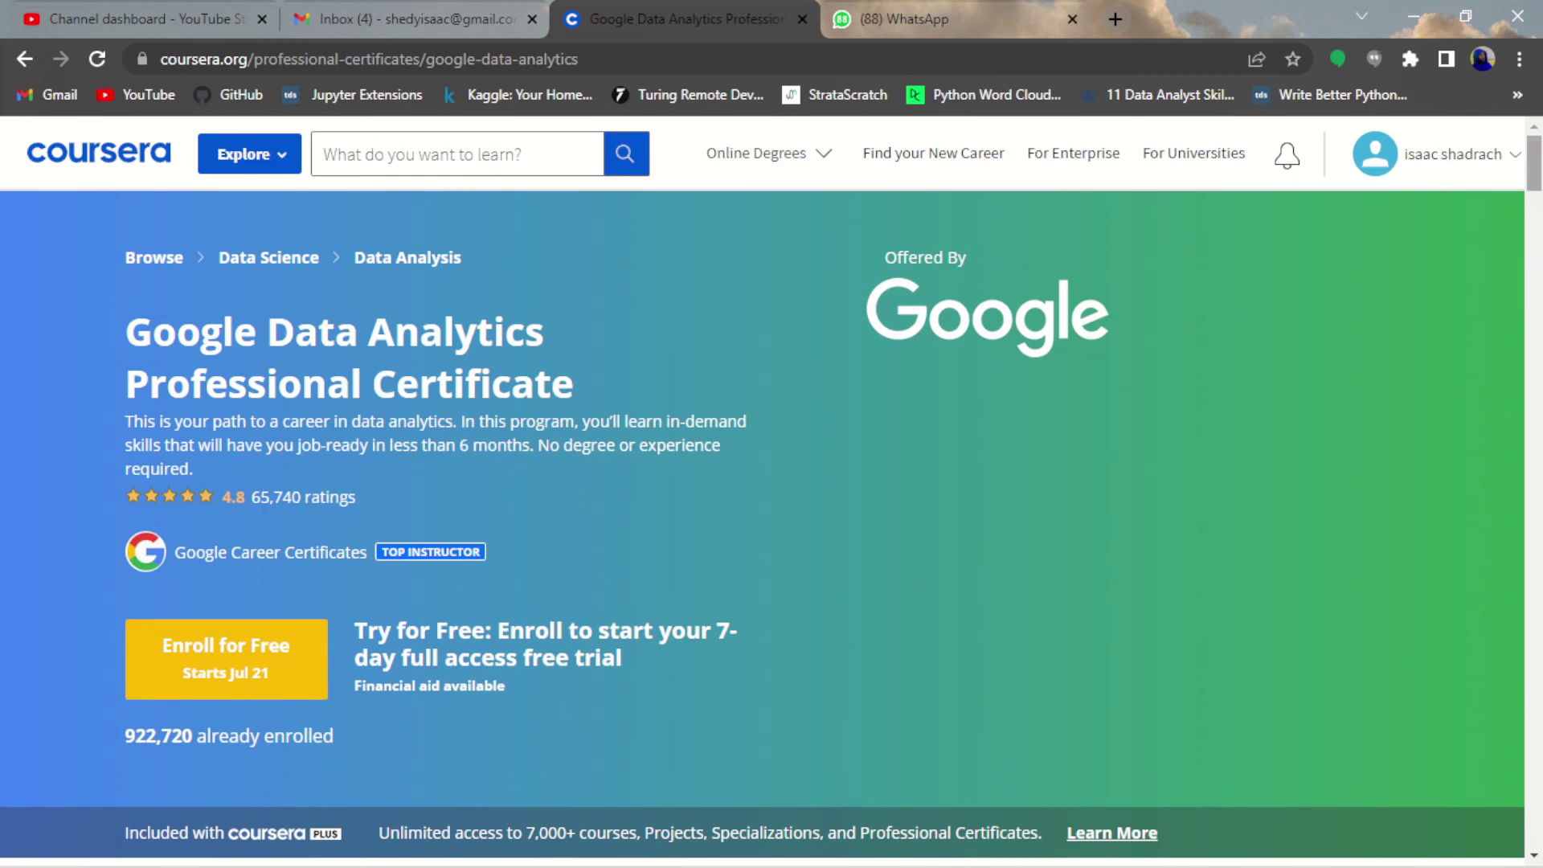
click(1536, 224)
drag(1536, 223, 1536, 176)
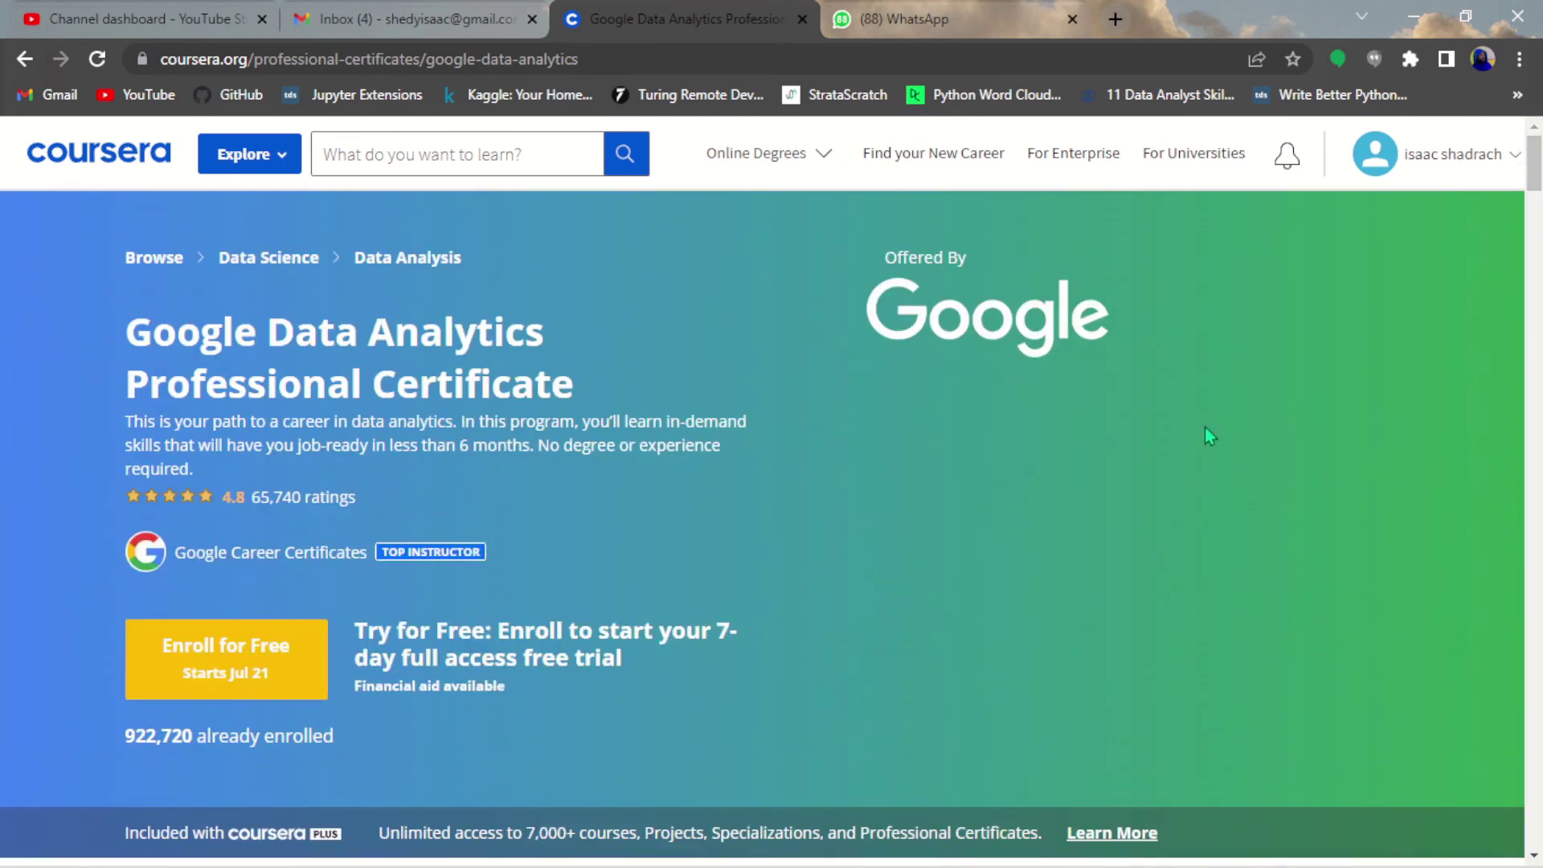